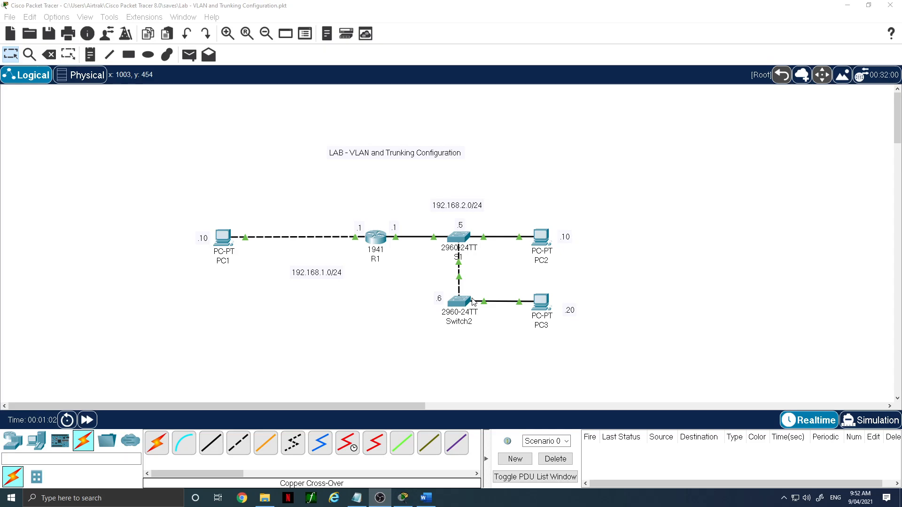
- Ping 192.168.2.20 from PC2's command prompt
click(545, 237)
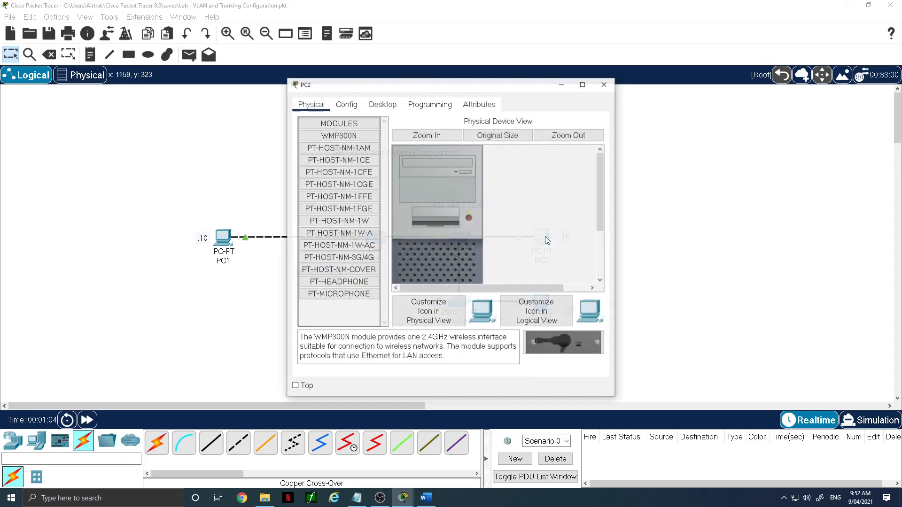
click(392, 104)
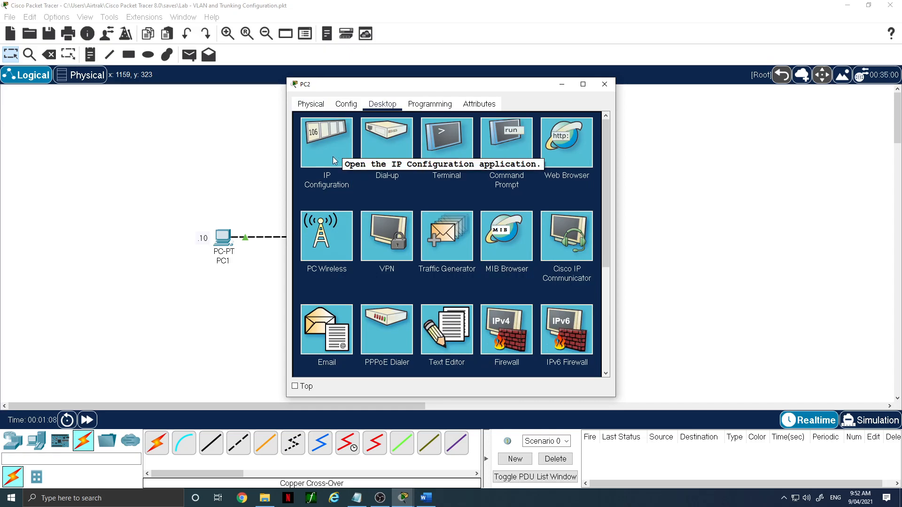
click(521, 145)
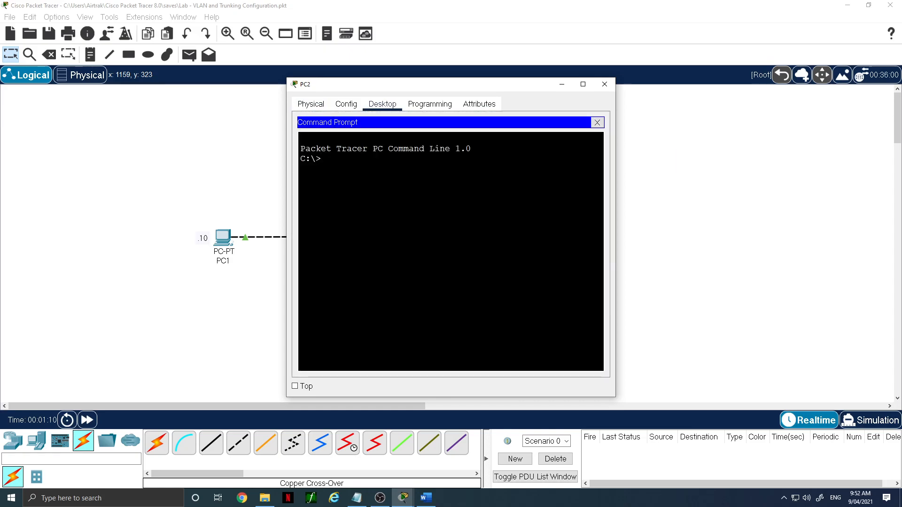
text(ping)
drag(432, 91, 307, 88)
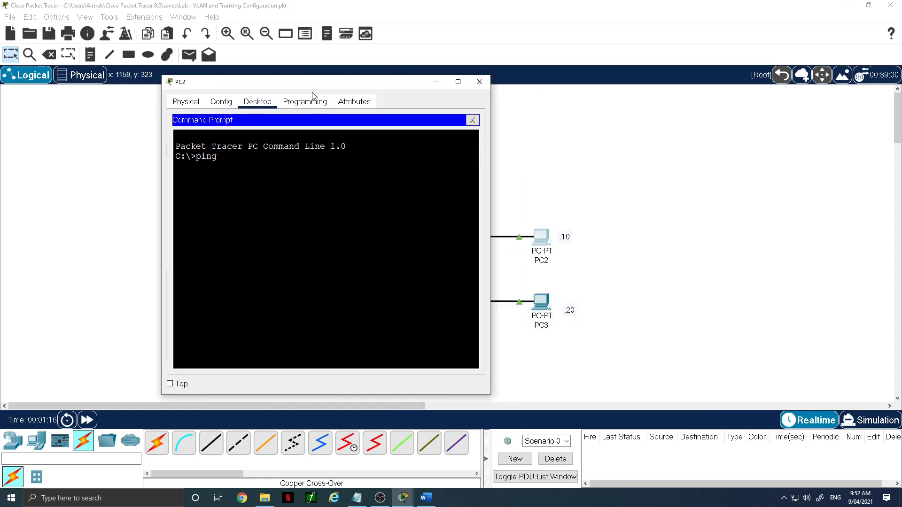
text(192.168.2.20)
key(Return)
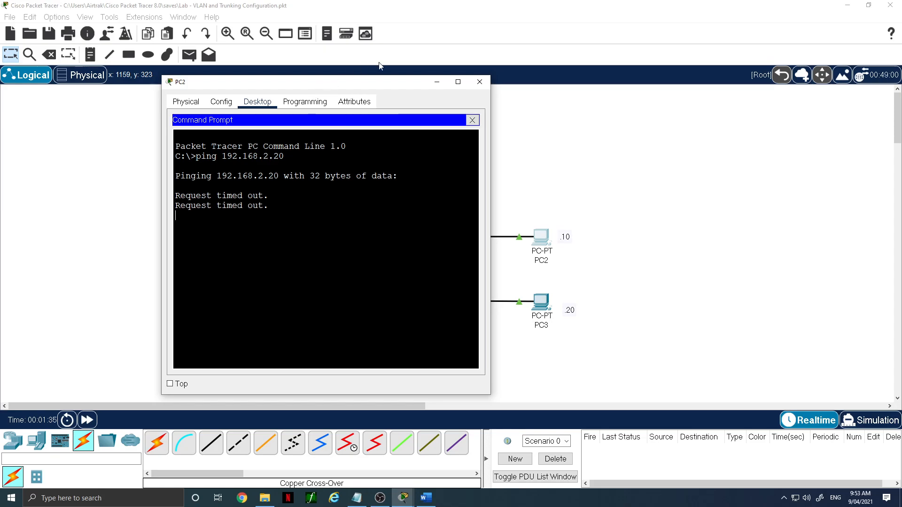
click(480, 83)
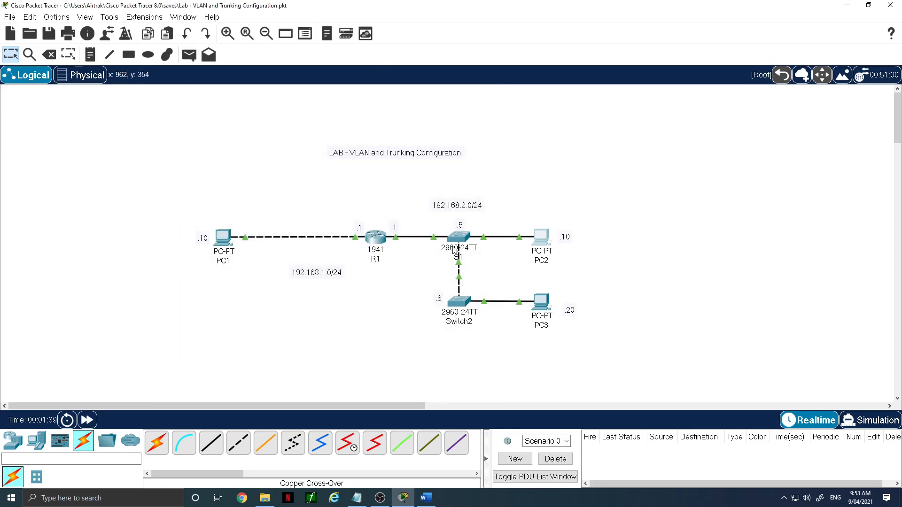
- Give PC3 the static IPv4 address 192.168.2.20 with default gateway 192.168.2.1
click(544, 308)
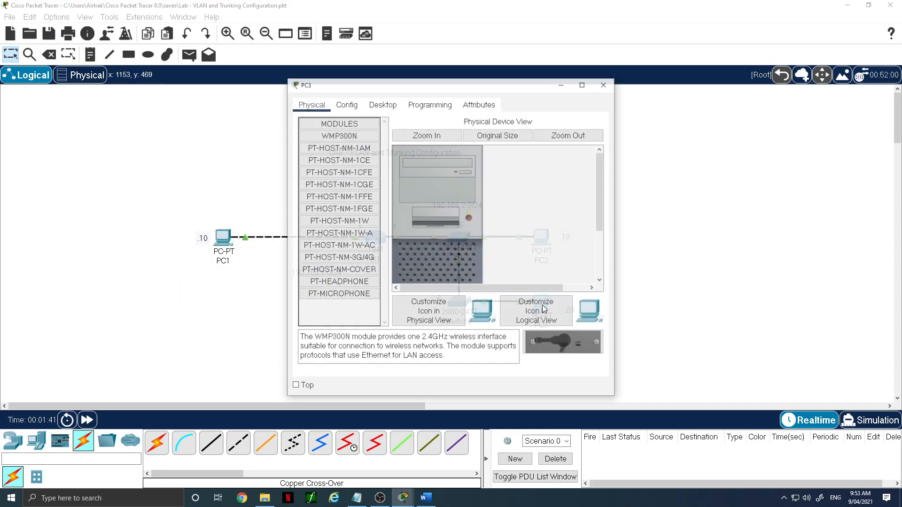
click(379, 106)
click(348, 136)
click(423, 178)
text(192.)
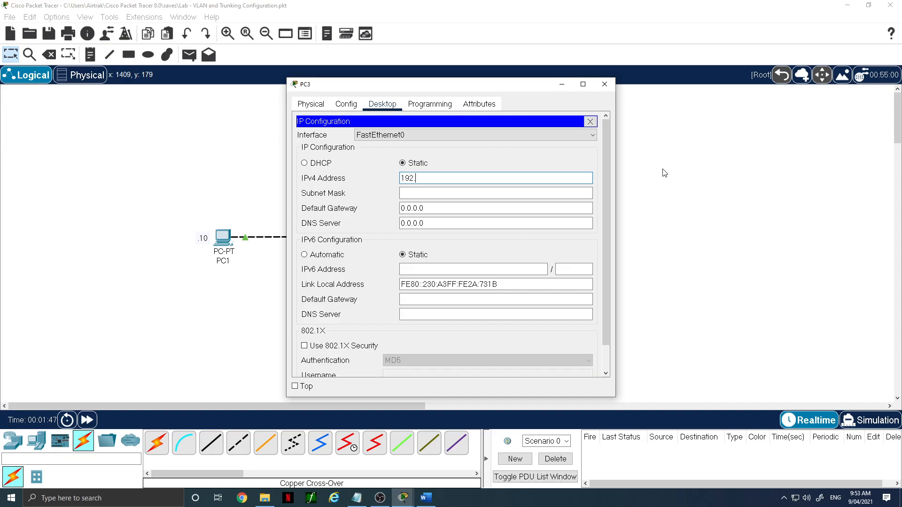
text(168.2.20)
click(441, 193)
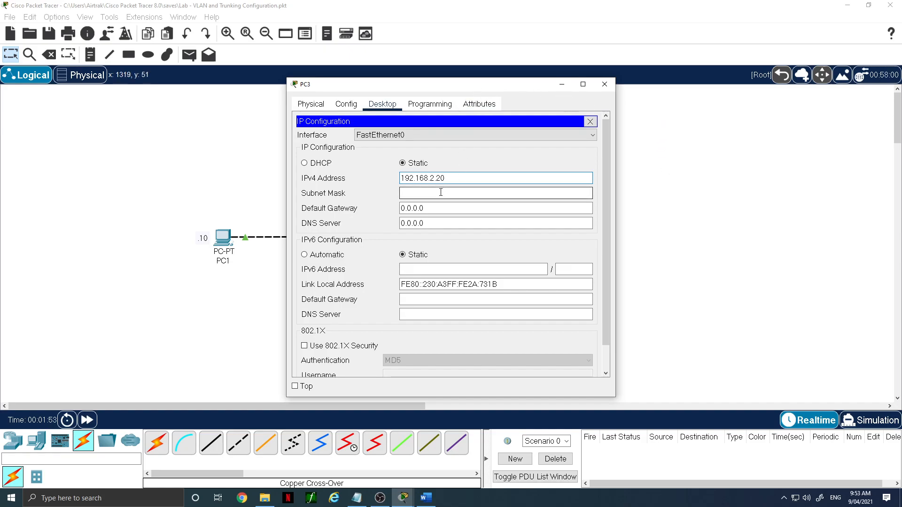
drag(439, 209, 379, 212)
text(192.168.2.1)
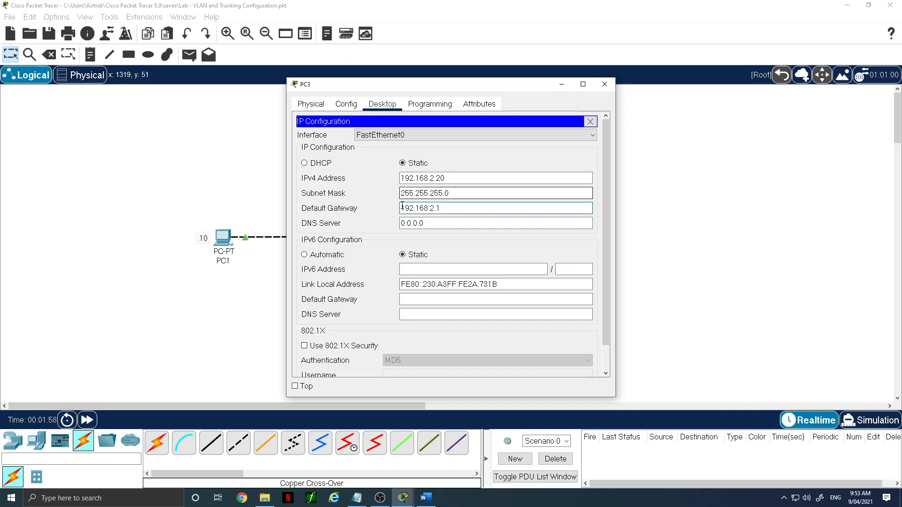
click(590, 122)
click(604, 84)
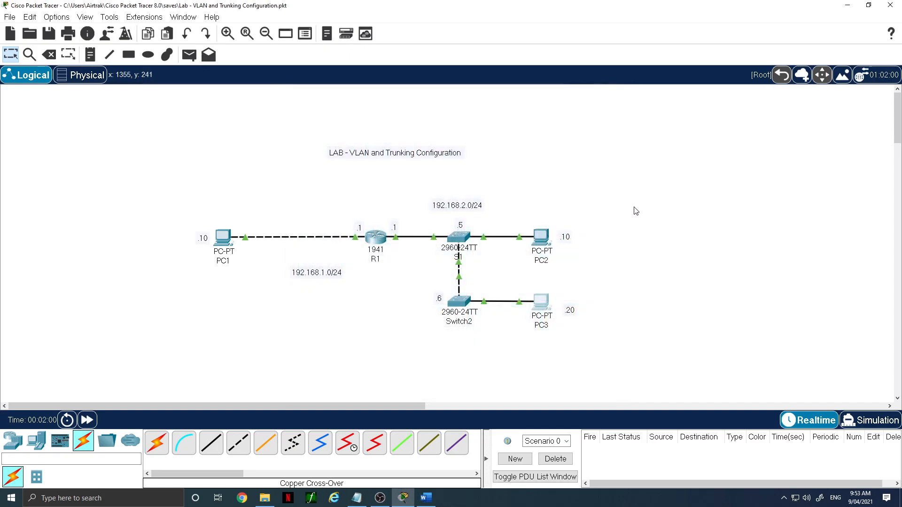
- Repeat the ping to 192.168.2.20 from PC2's command prompt
click(541, 237)
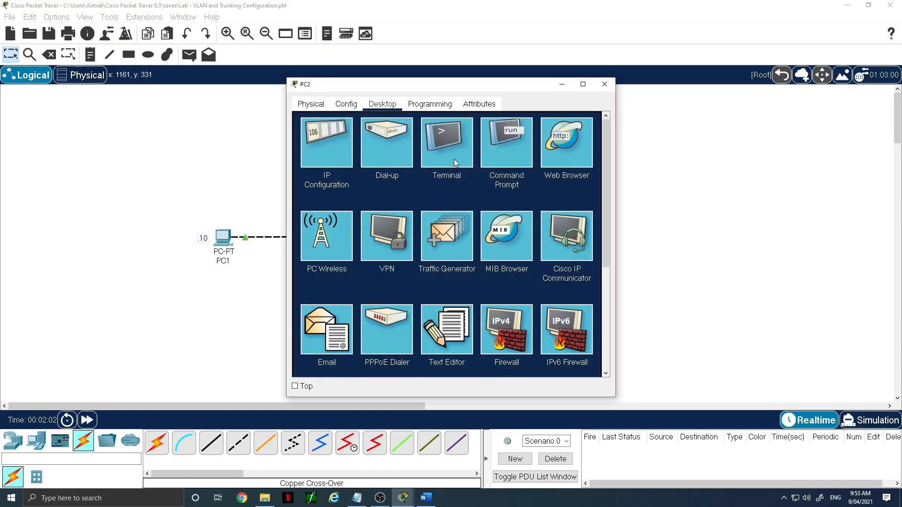
click(489, 150)
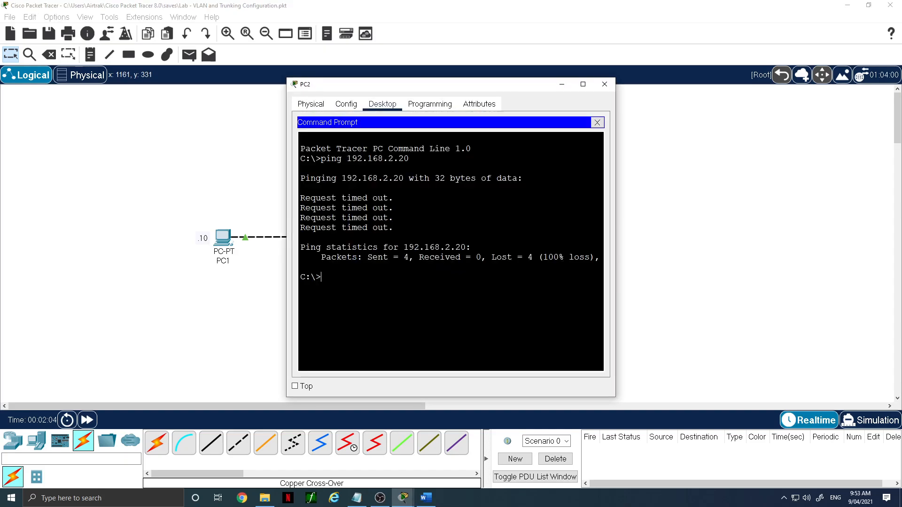
key(Up)
key(Return)
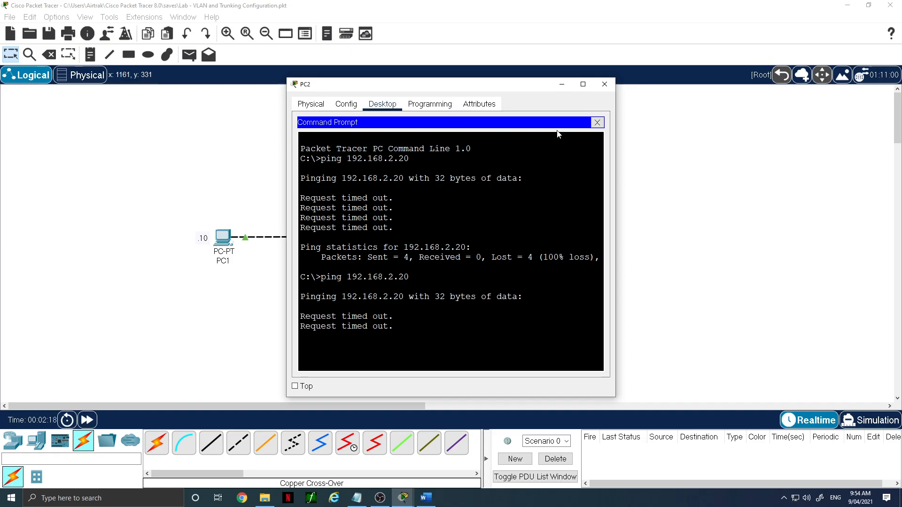
click(605, 84)
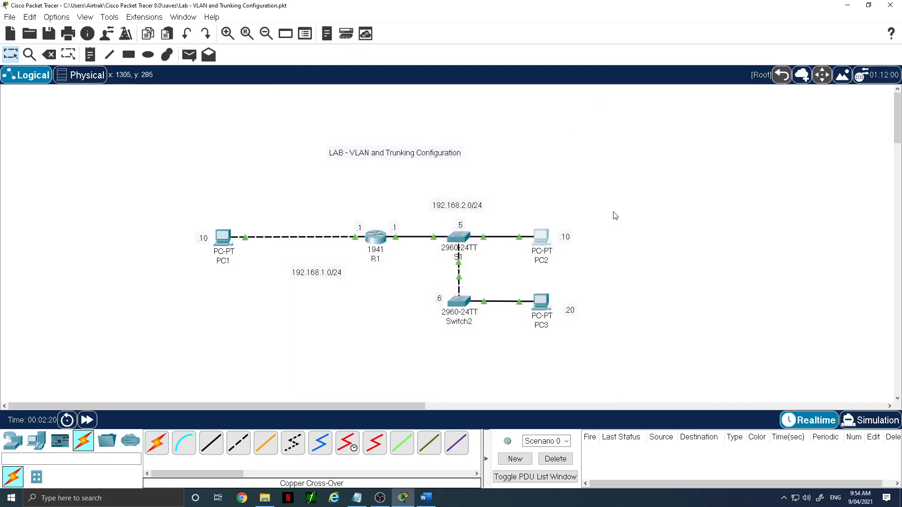
- Open S1's command line, log in with the line password and enter privileged mode with the enable password
click(463, 238)
click(373, 108)
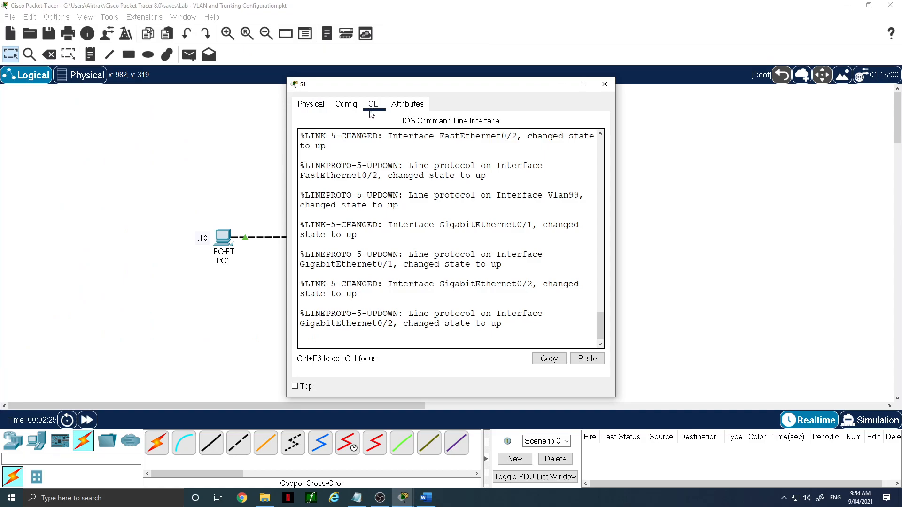
key(Return)
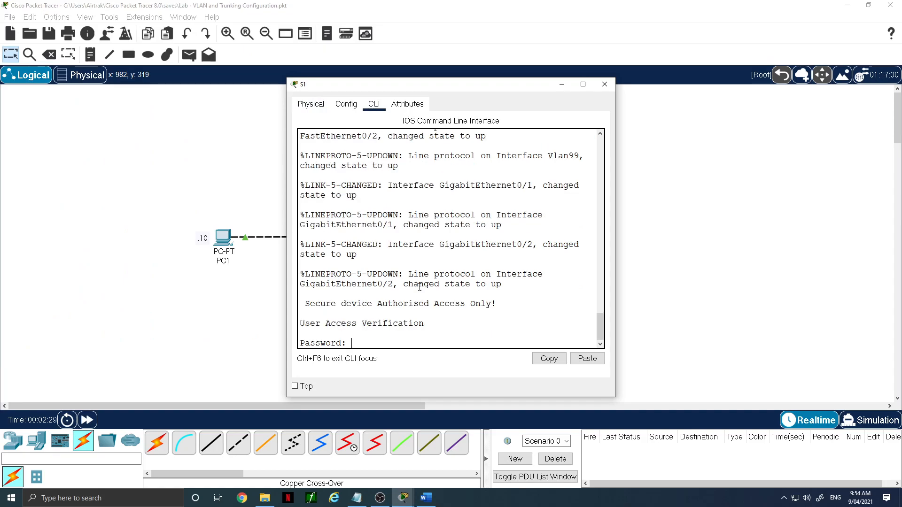
key(Return)
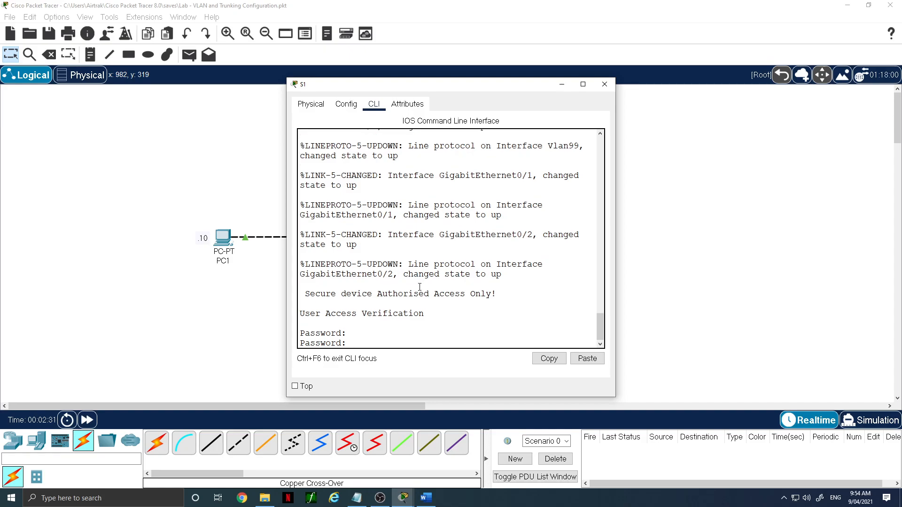
key(Return)
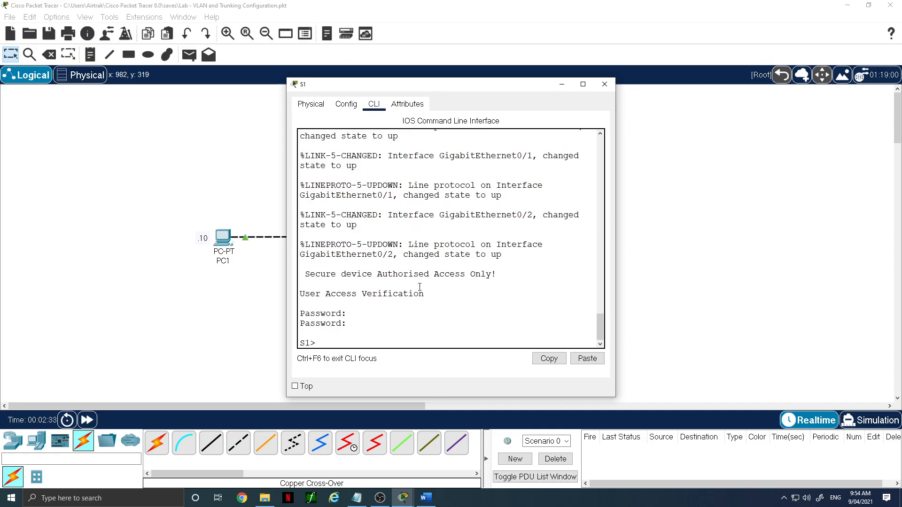
text(en)
key(Return)
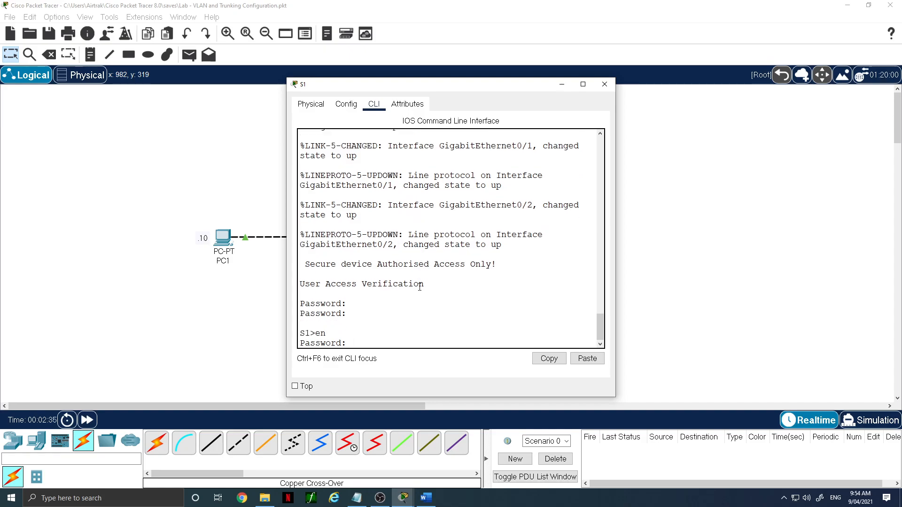
key(Return)
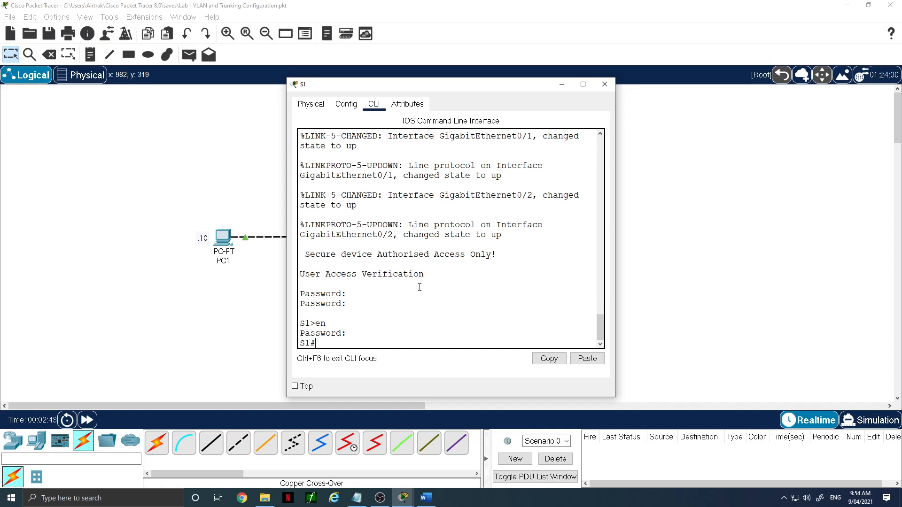
- Enter global configuration mode on S1 and create VLAN 10 named Sales
text(conf t)
key(Return)
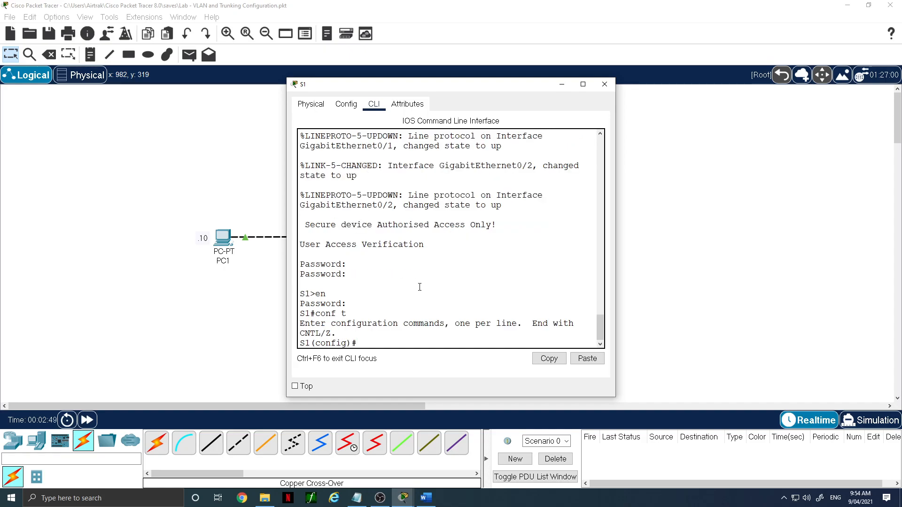
text(vlan 10)
key(Return)
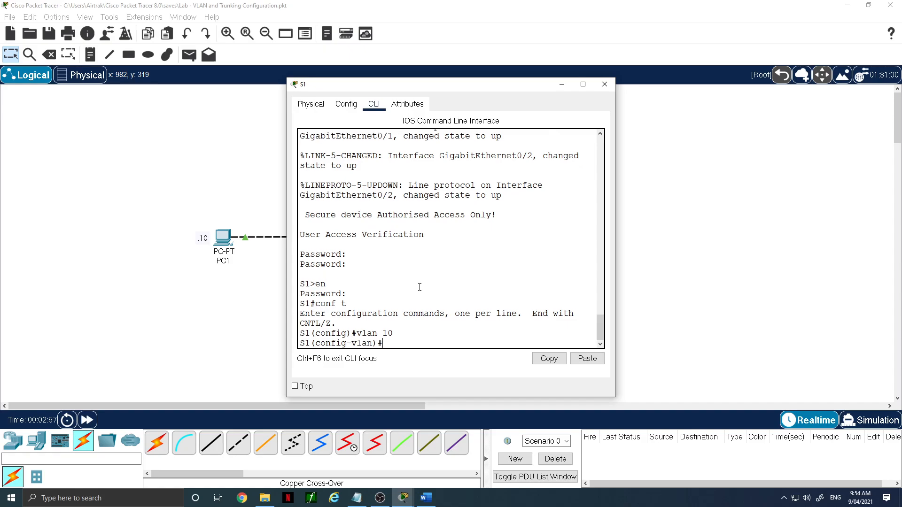
text(name Sales)
key(Return)
- Create VLAN 20 named HR on S1
text(vlan 20)
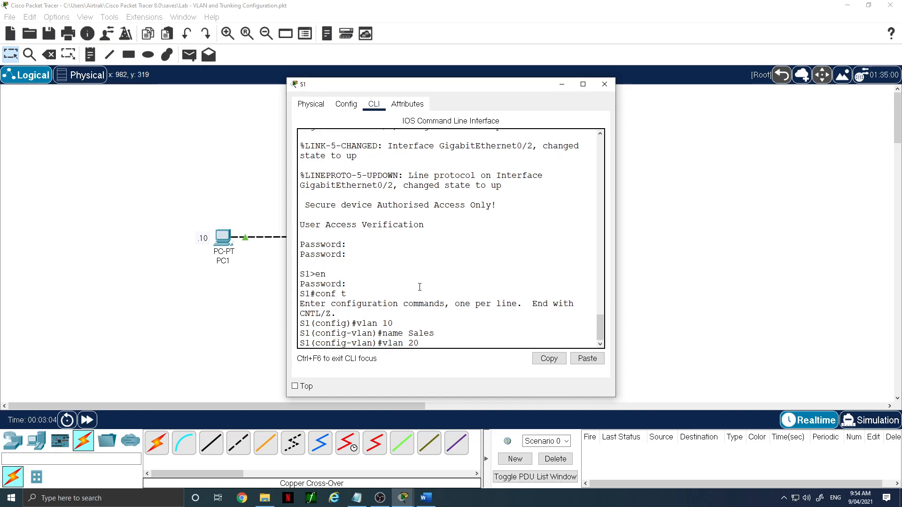
key(Return)
text(name HR)
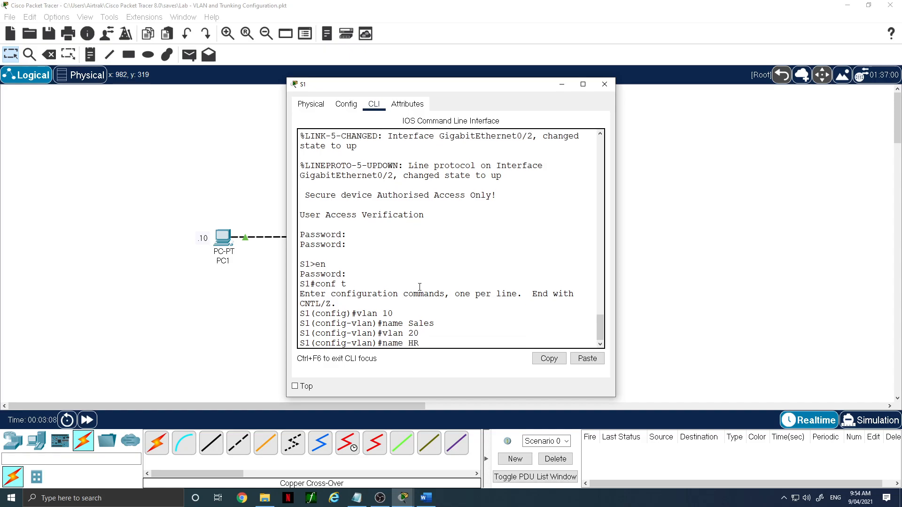
key(Return)
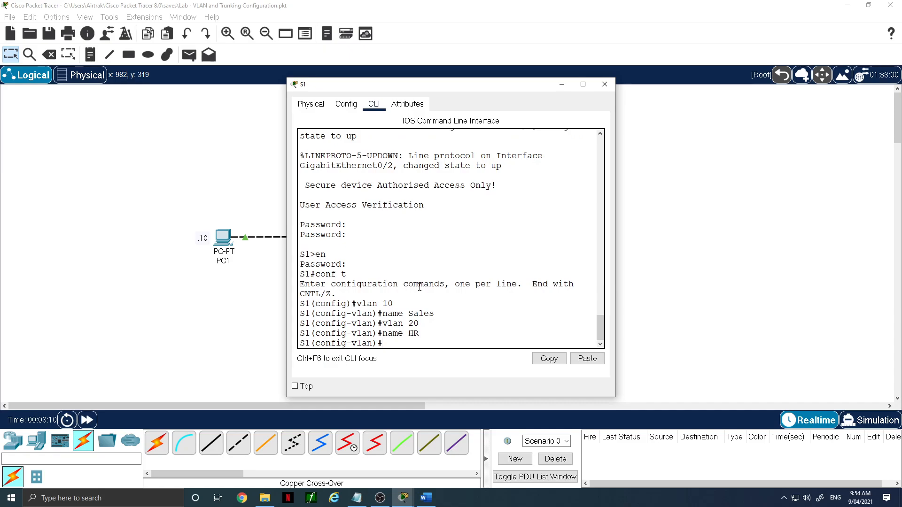
- Create VLAN 30 named Staff on S1
text(vlan 30)
key(Return)
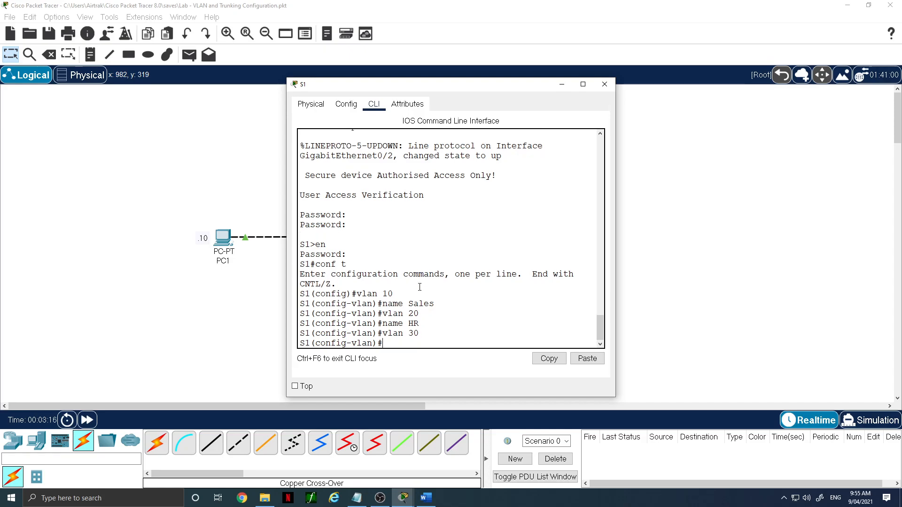
text(N)
key(BackSpace)
text(name Staff)
key(Return)
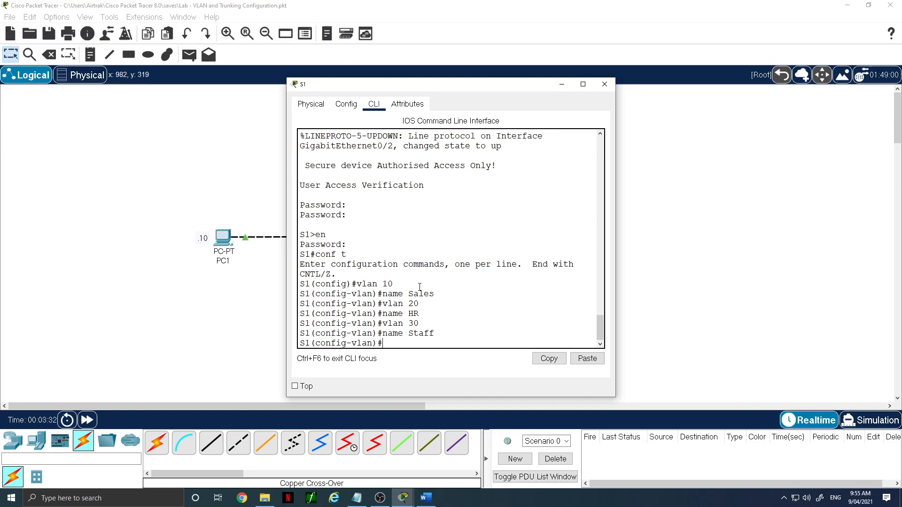
- Configure interface fa0/10 as an access port assigned to VLAN 10
text(int fa0/10)
key(Return)
text(switchport)
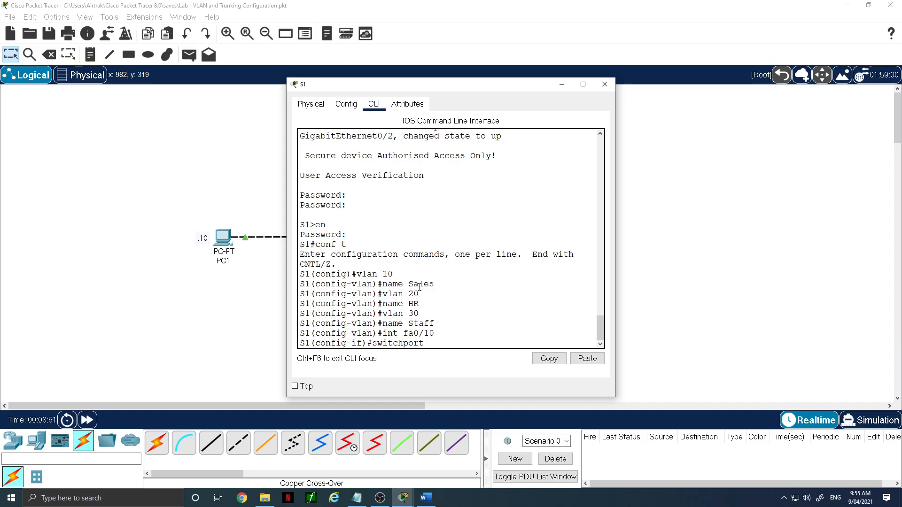
text(mode access)
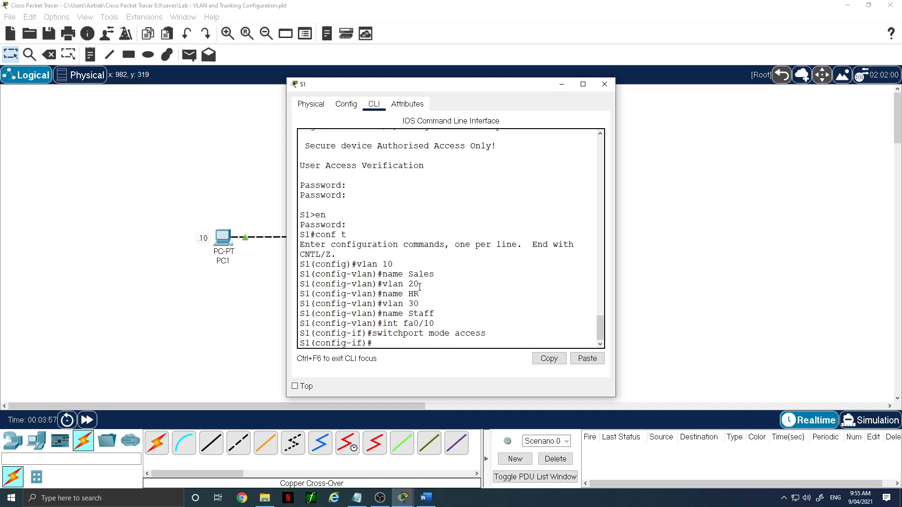
text(switchport access vlan 10)
key(Return)
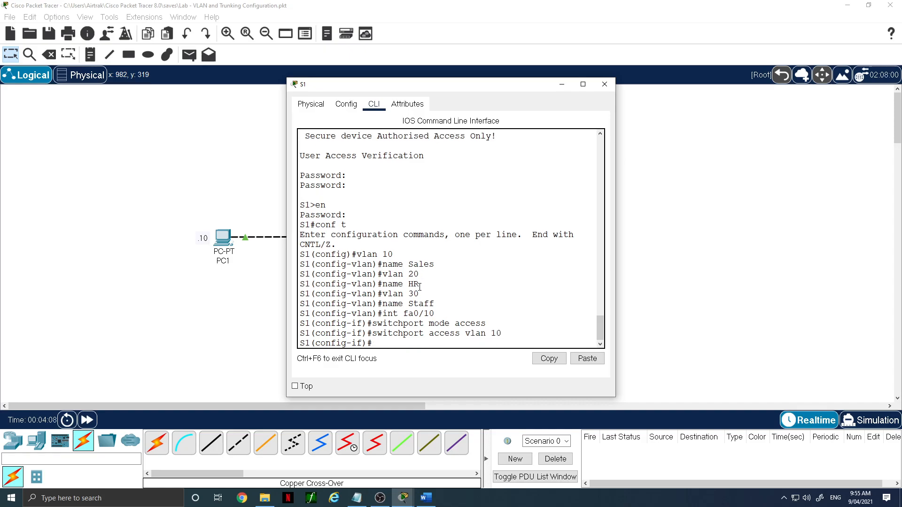
- Configure interface fa0/20 as an access port assigned to VLAN 20
text(int fa0/20)
key(Return)
key(Up)
key(Up)
key(Up)
key(Return)
key(Up)
key(Up)
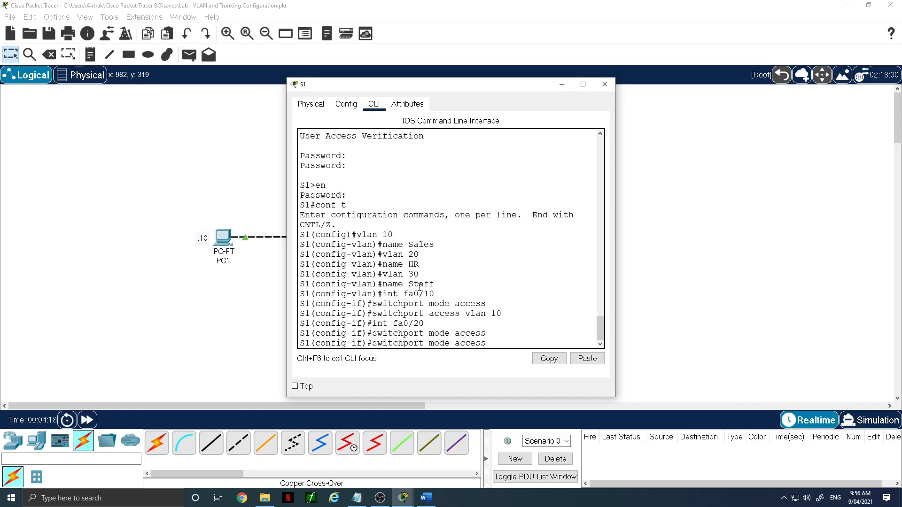
key(Up)
key(BackSpace)
key(BackSpace)
text(20)
key(Return)
- Configure interface fa0/15 as an access port assigned to VLAN 30, then leave configuration mode
text(int)
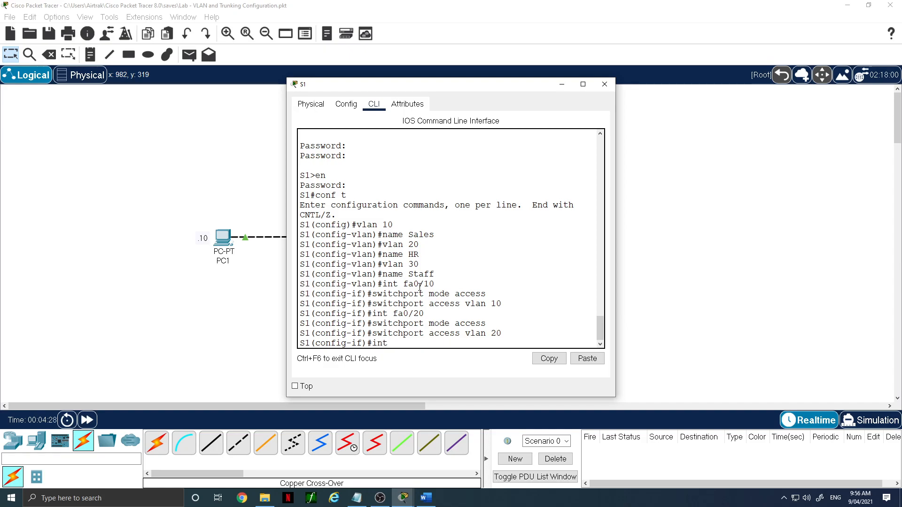
text( fa0/15)
key(Return)
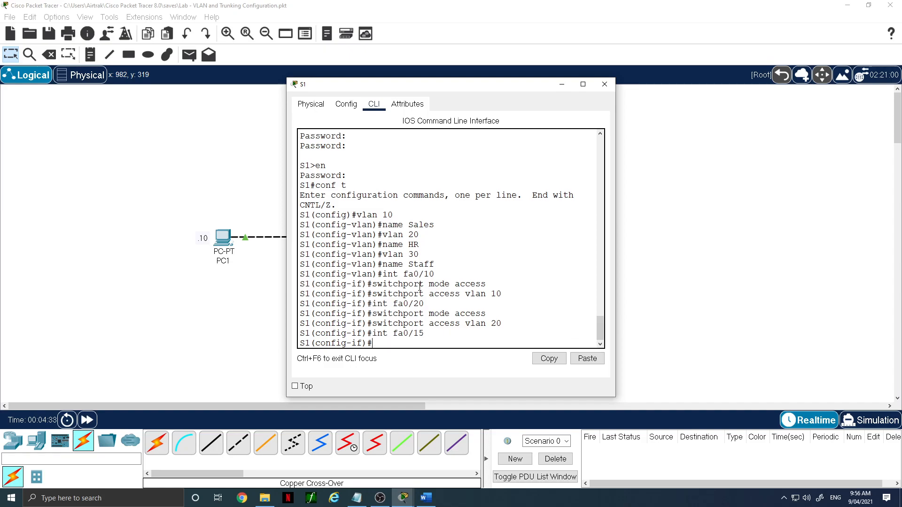
key(Up)
key(Up)
key(Up)
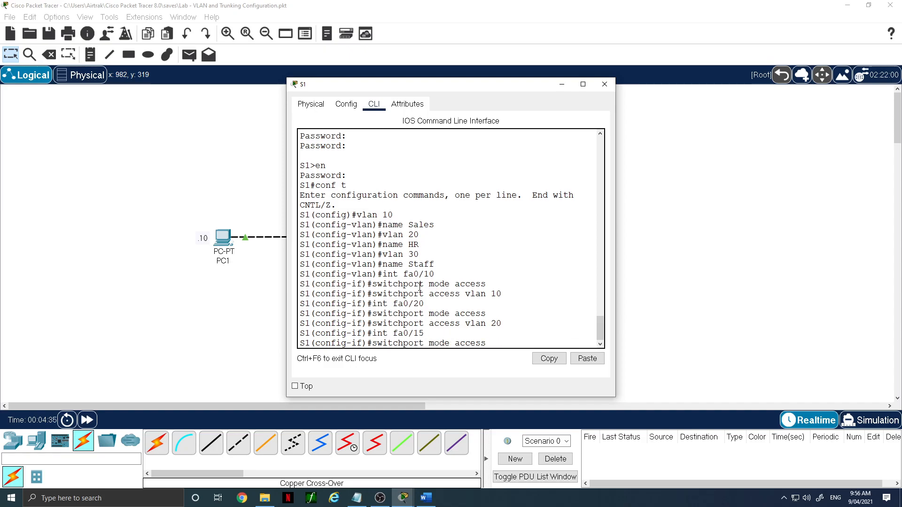
key(Return)
key(Up)
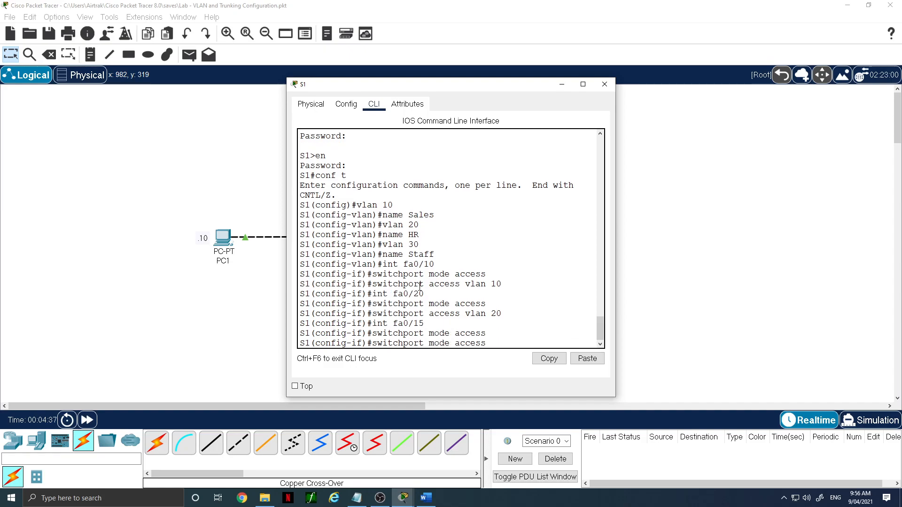
key(Up)
key(Up)
key(BackSpace)
key(BackSpace)
text(30)
key(Return)
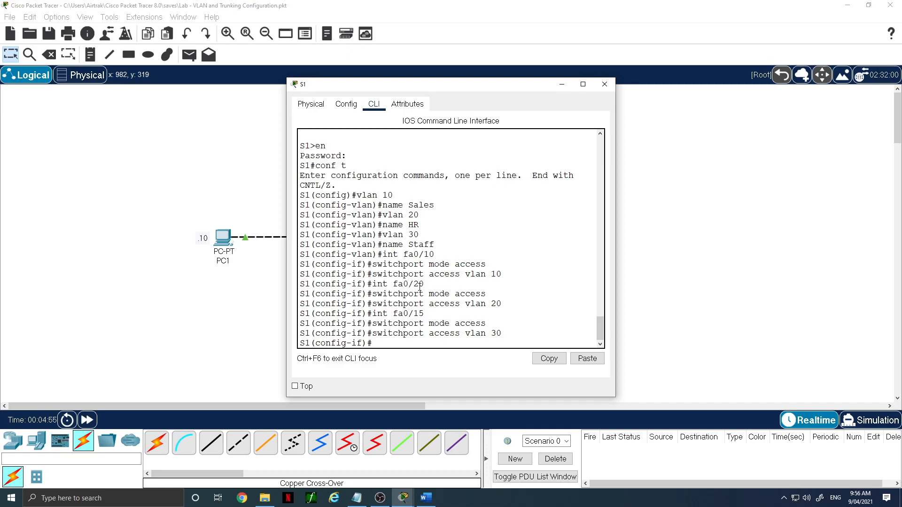
text(end)
key(Return)
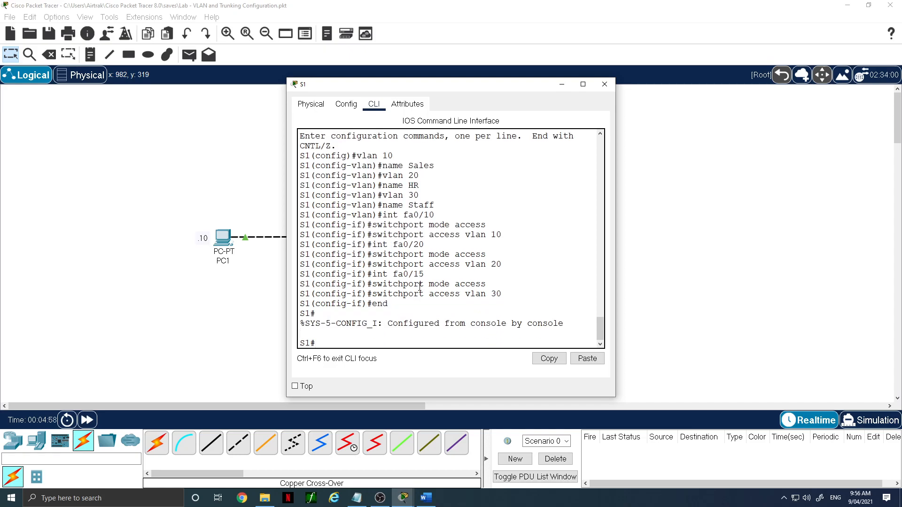
- Display the VLAN brief summary on S1 and review which ports belong to each VLAN
text(sh vlan brief)
key(Return)
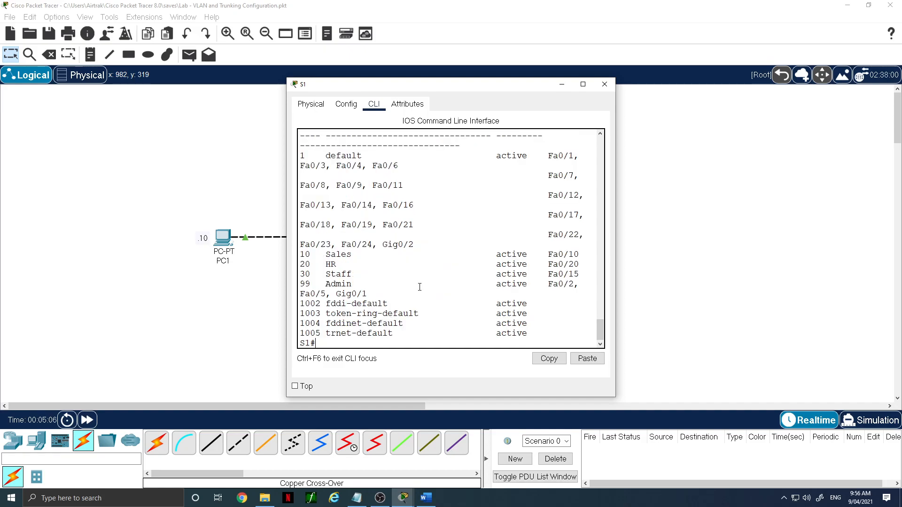
drag(617, 201, 755, 206)
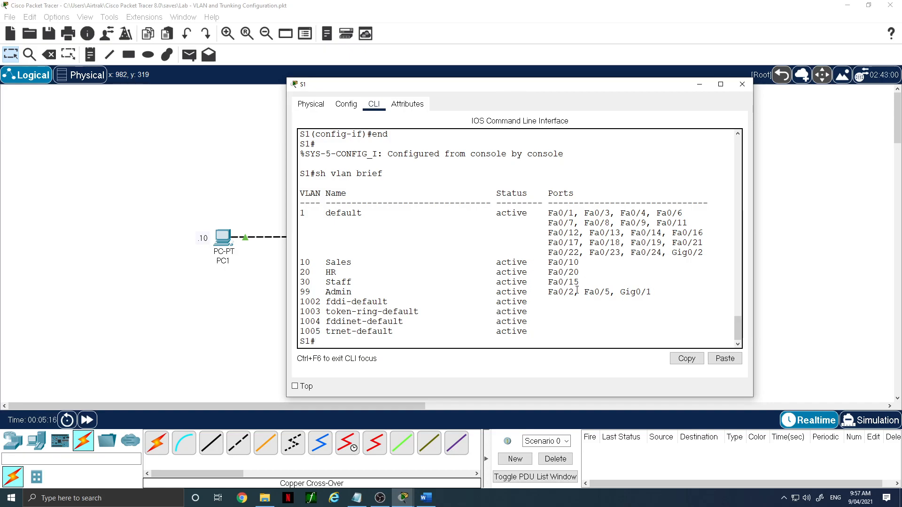
drag(586, 282, 300, 263)
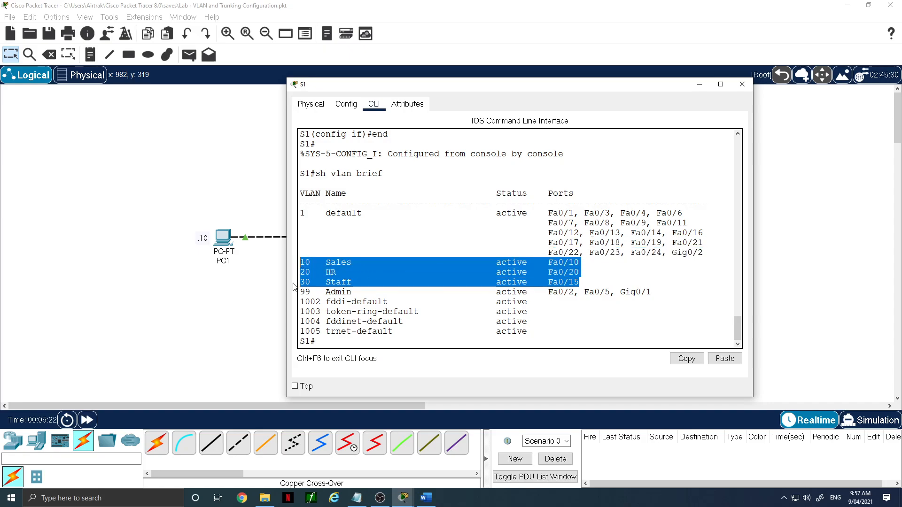
drag(300, 291, 655, 300)
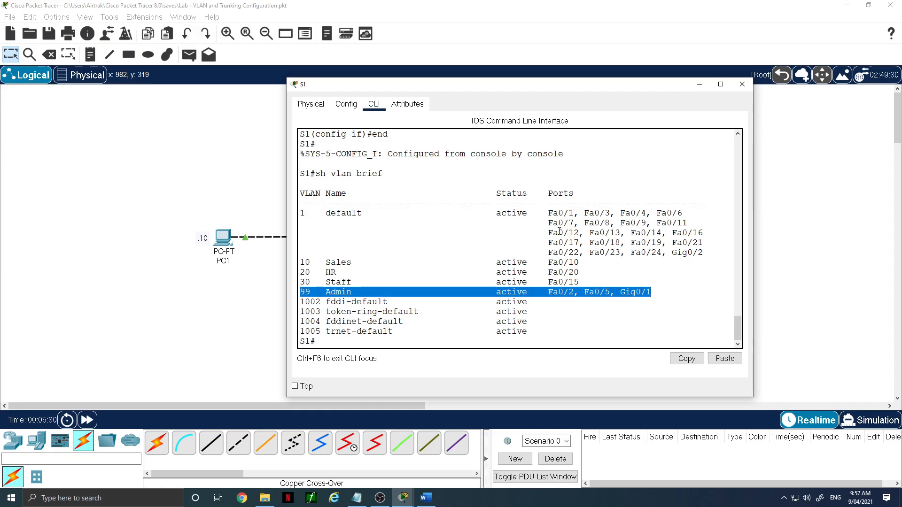
drag(548, 213, 711, 253)
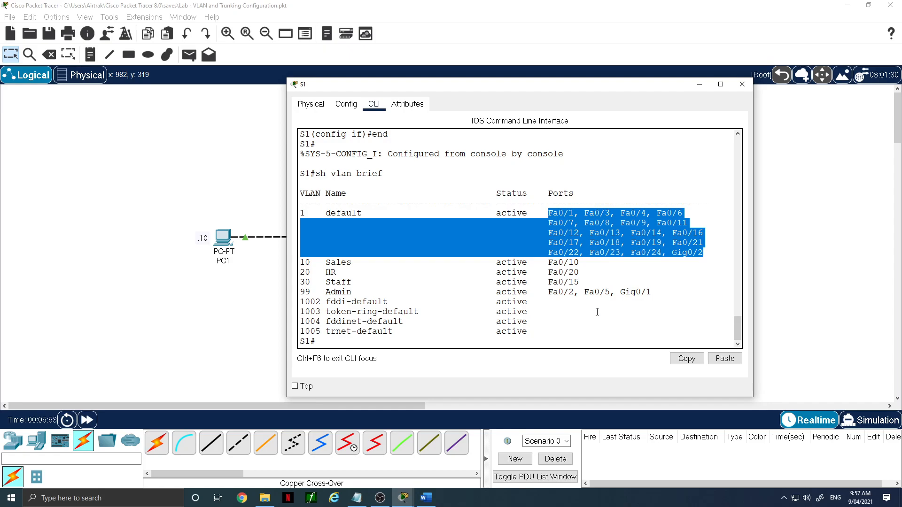
click(547, 303)
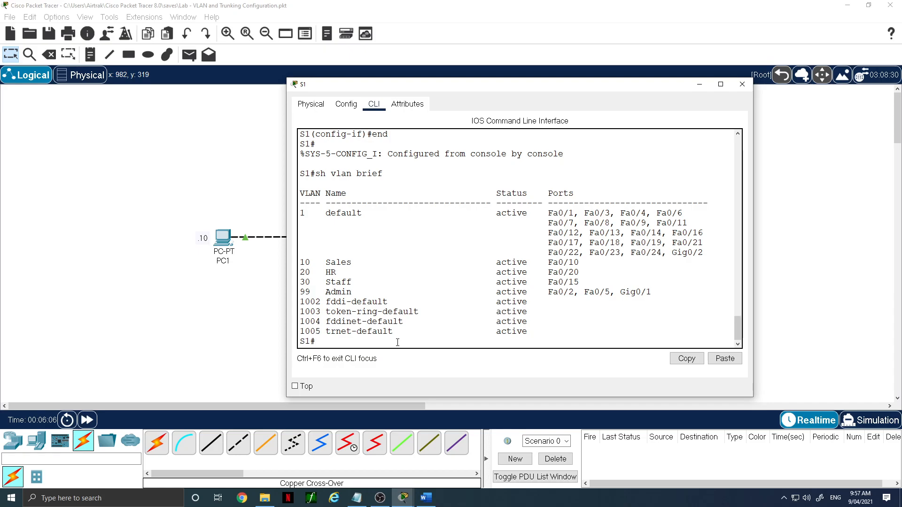
- Enter global configuration on S1 and set interface g0/2 to trunk mode
text(int)
key(BackSpace)
key(BackSpace)
key(BackSpace)
text(conf t)
key(Return)
text(int g0/2)
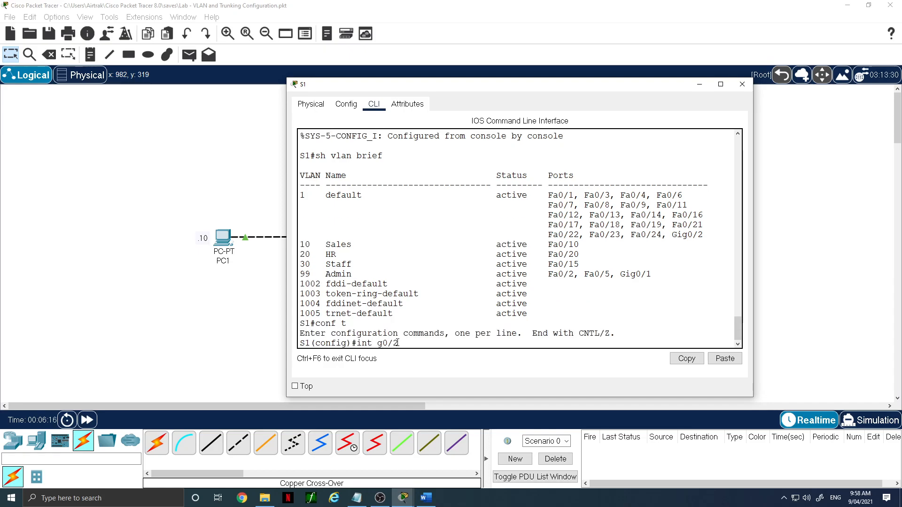
key(Return)
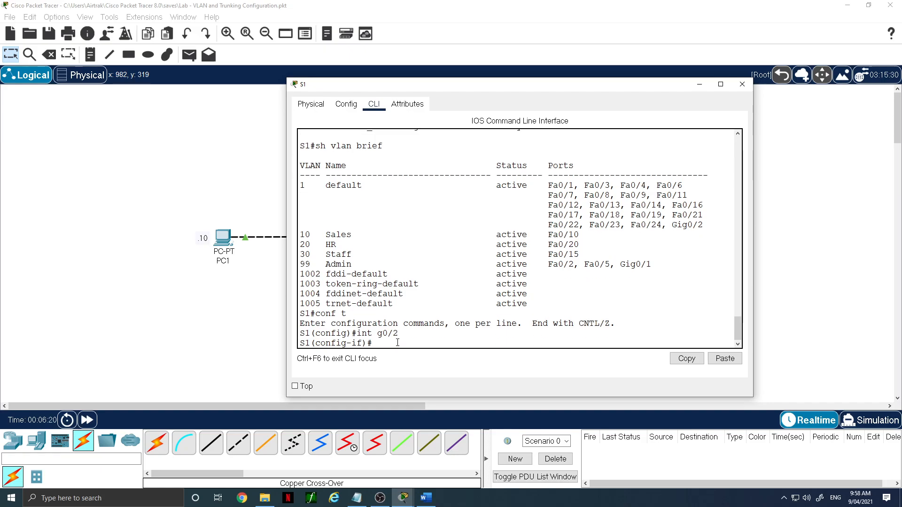
text(switchport mpde trunk)
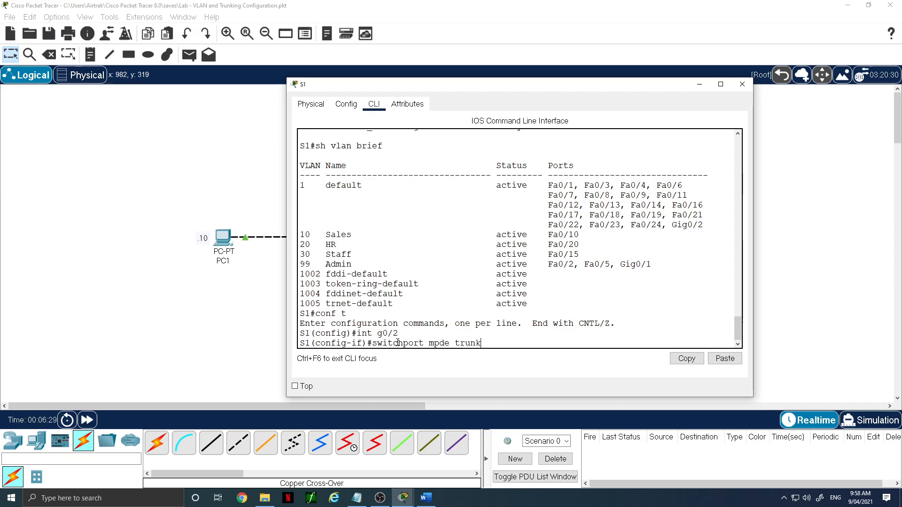
key(Left)
key(Left)
key(Left)
key(Left)
key(Left)
key(Left)
key(Left)
key(Left)
key(BackSpace)
text(o)
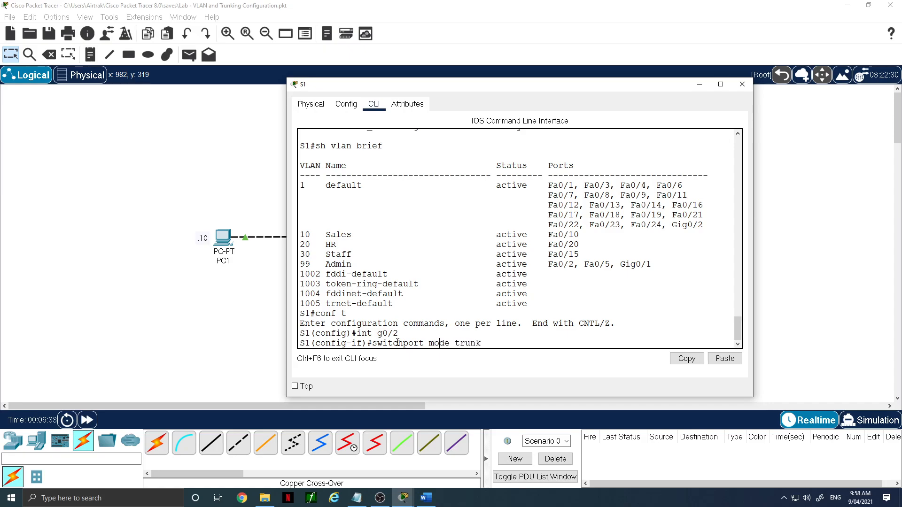
key(Return)
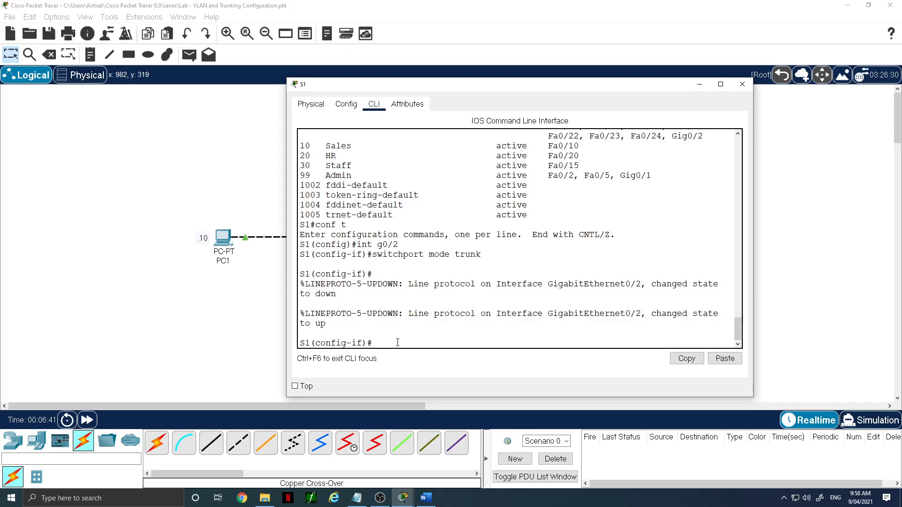
- Set the native VLAN of the g0/2 trunk to 99
text(switchport tr)
key(BackSpace)
text(unk native vlan 99)
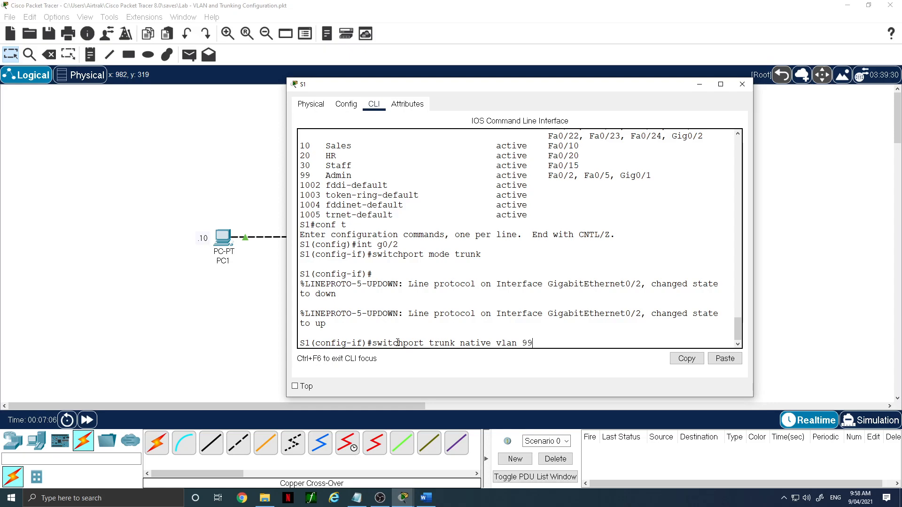
key(Return)
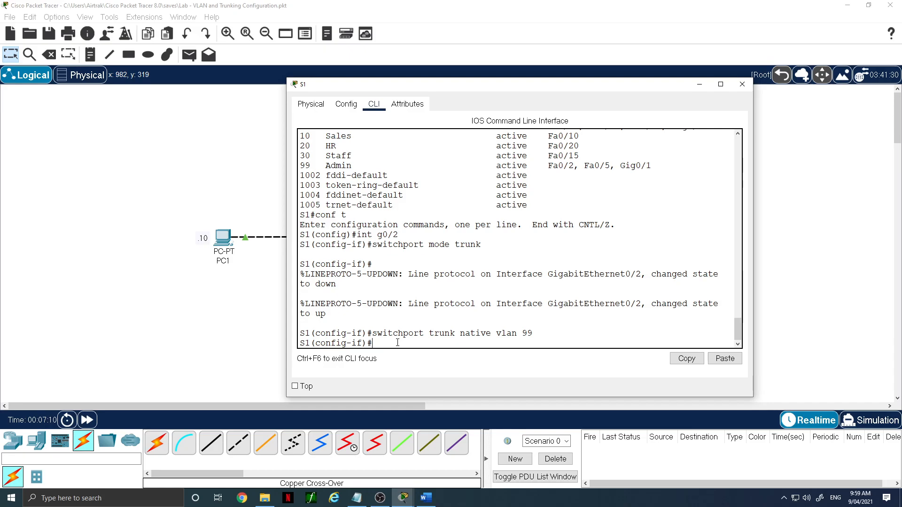
- Display the trunk interface status on S1, review it, and close the S1 window
text(do sh trunk)
key(Return)
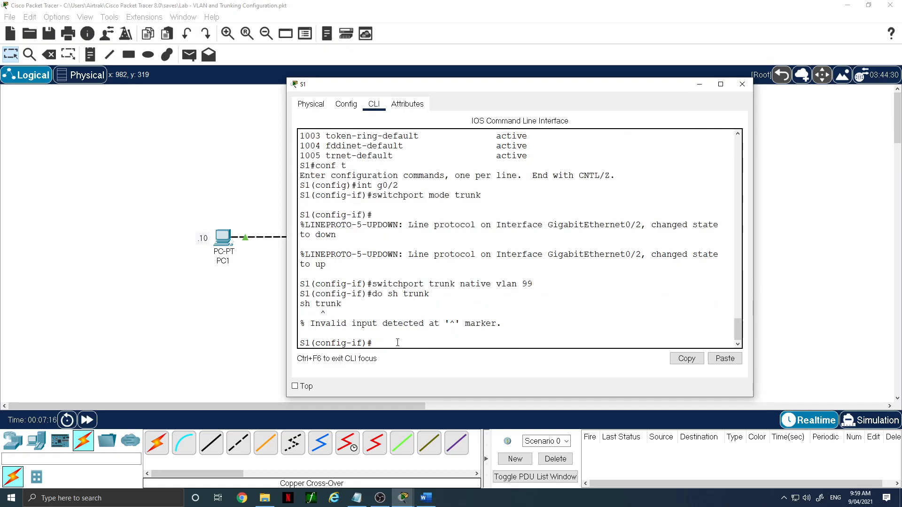
key(Up)
text(int)
key(Return)
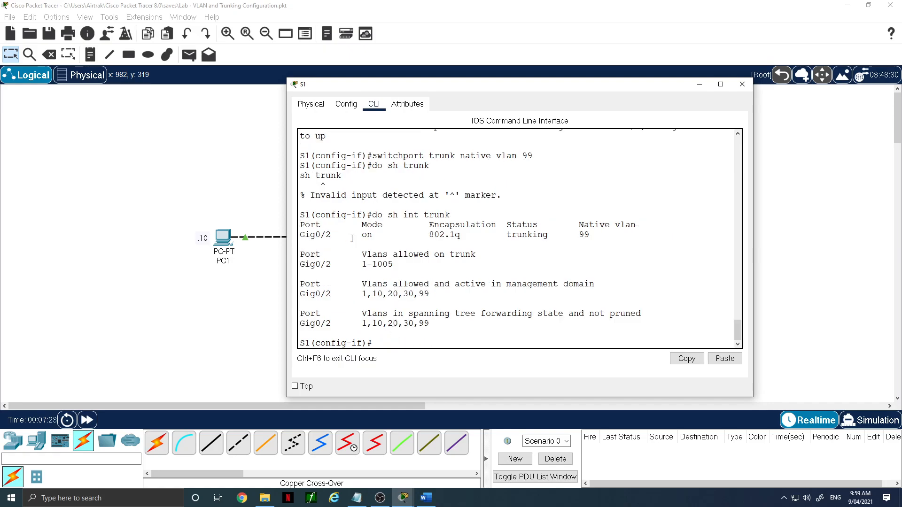
drag(362, 235, 597, 237)
click(577, 238)
drag(362, 264, 394, 264)
click(270, 363)
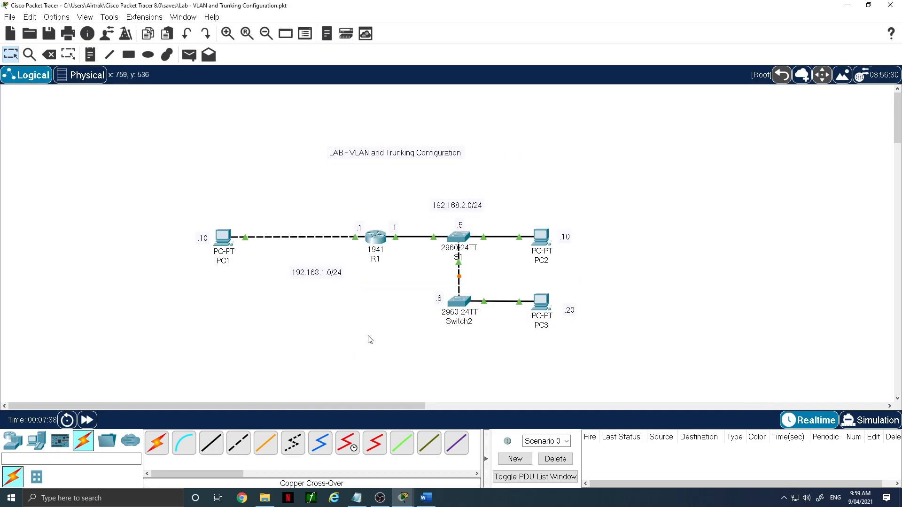
- Open Switch2's command line and enter privileged EXEC mode, supplying the enable password
double_click(462, 305)
click(374, 104)
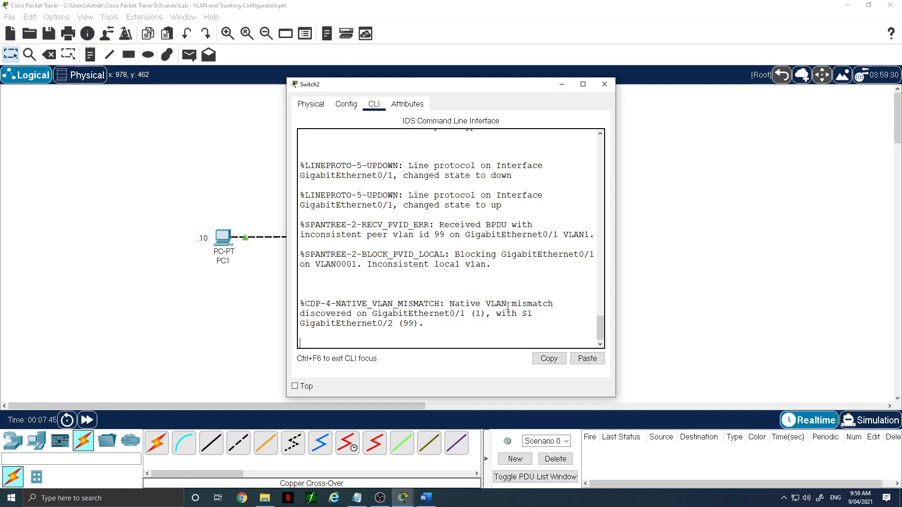
key(Return)
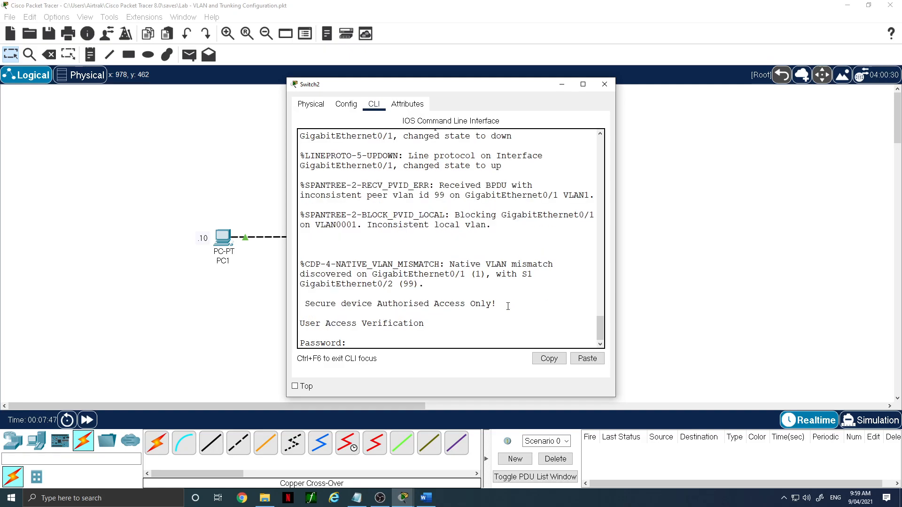
key(Return)
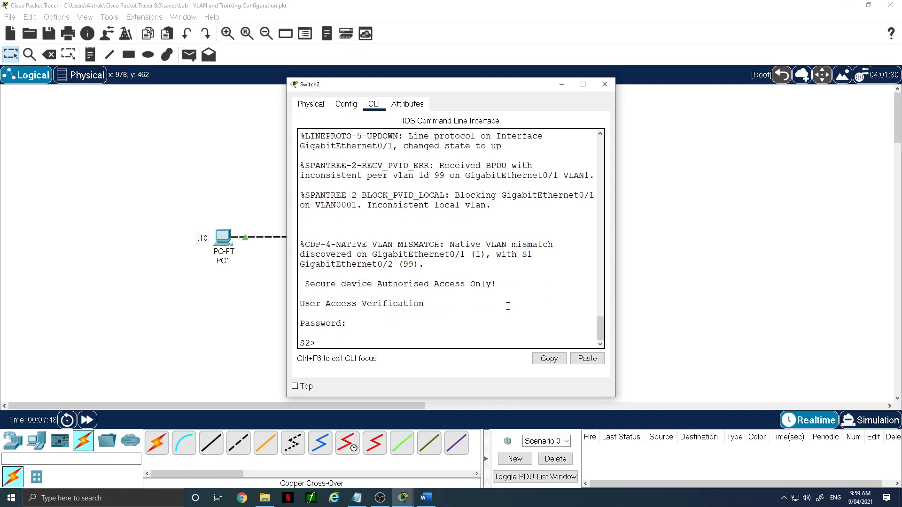
text(en)
key(Return)
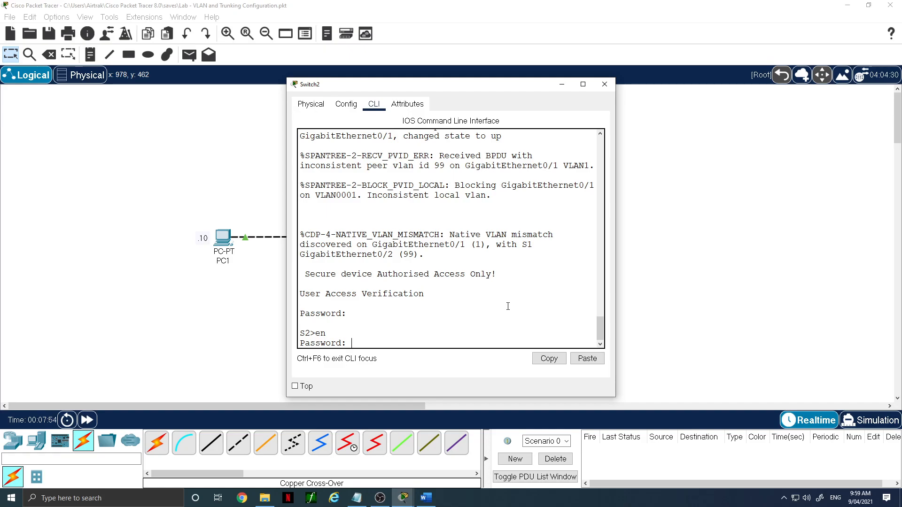
key(Return)
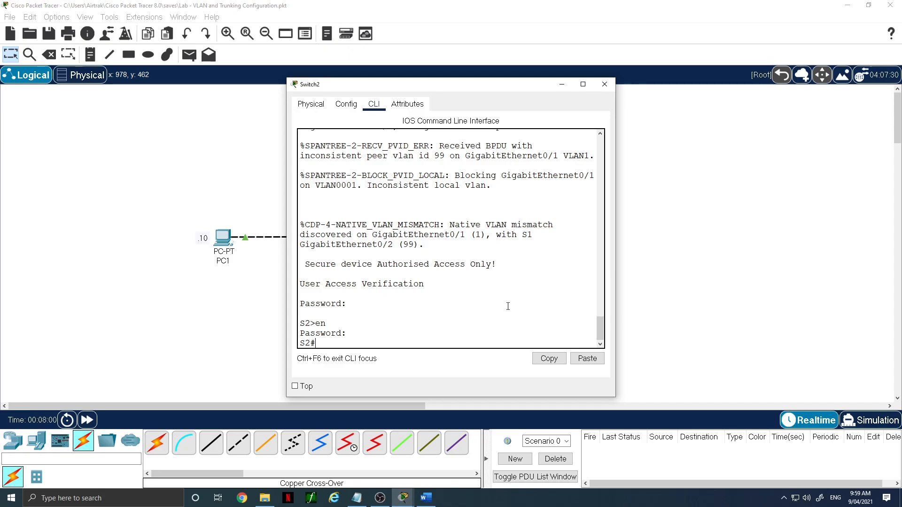
- Display the full VLAN table on Switch2 and review its existing VLANs and ports
text(sh vlan)
key(Return)
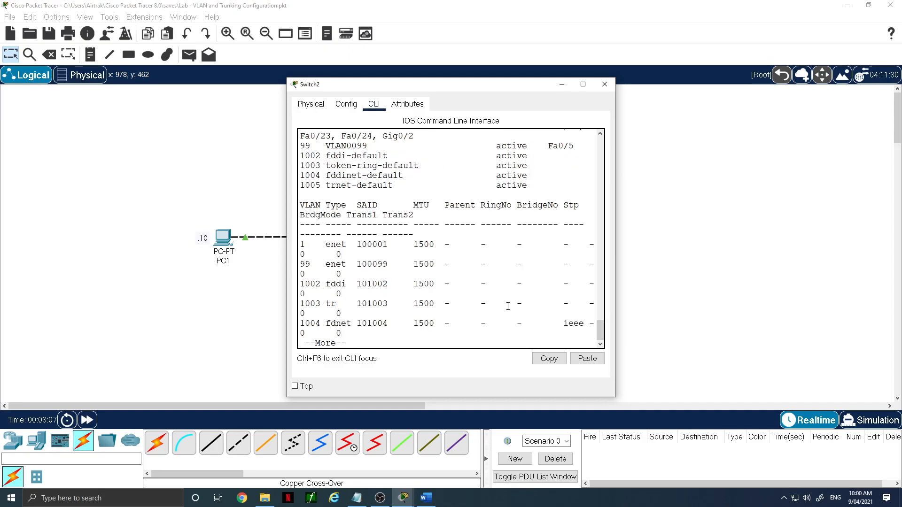
drag(616, 281, 747, 277)
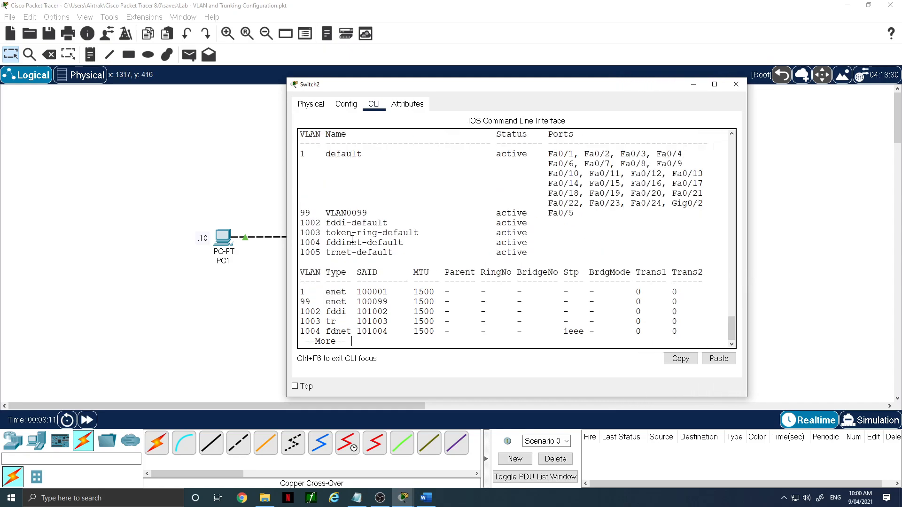
drag(326, 213, 392, 213)
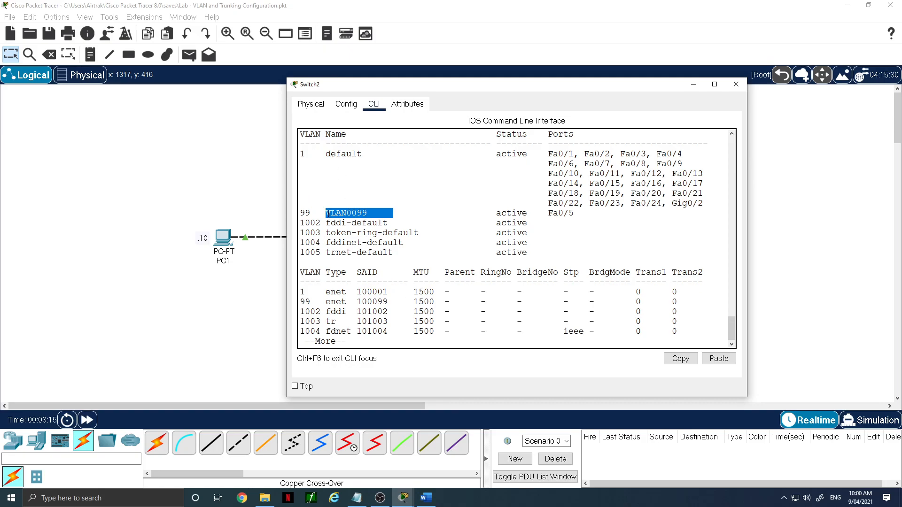
key(space)
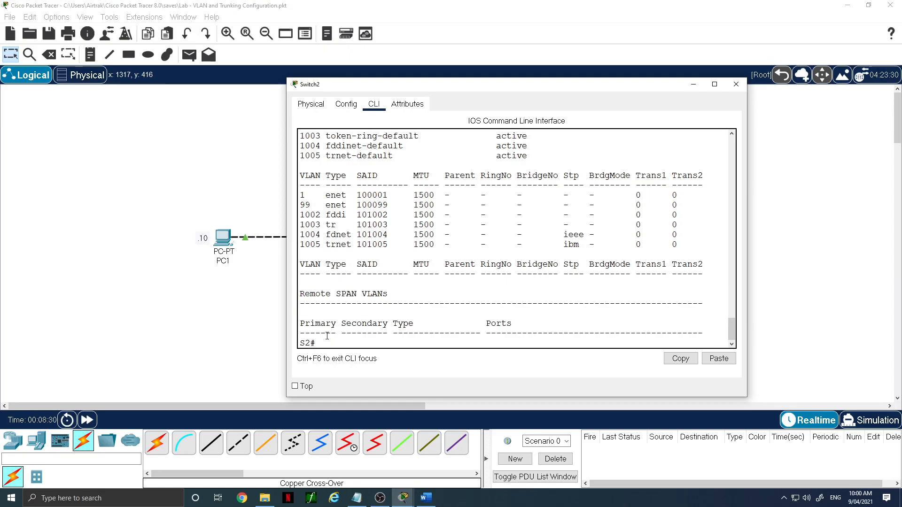
- Enter global configuration on Switch2 and paste the copied commands creating VLANs 10 Sales, 20 HR and 30 Staff
text(conf t)
key(Return)
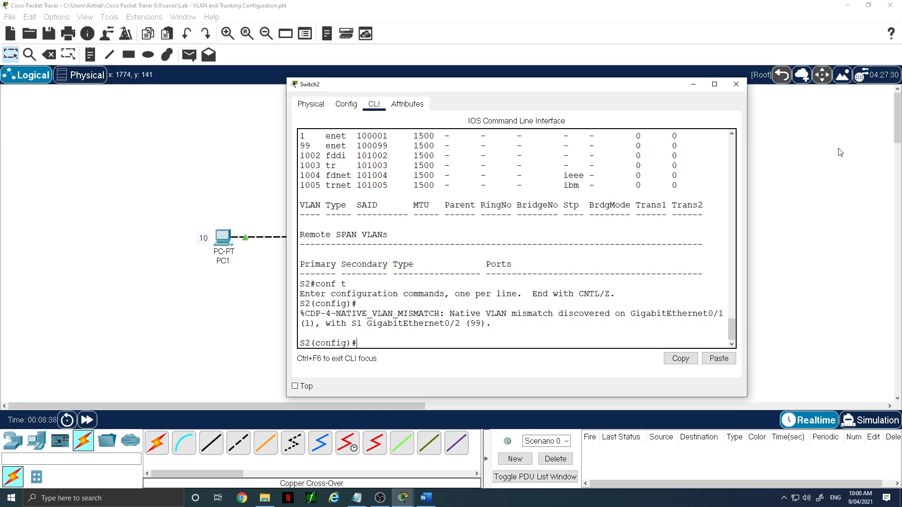
key(alt+Tab)
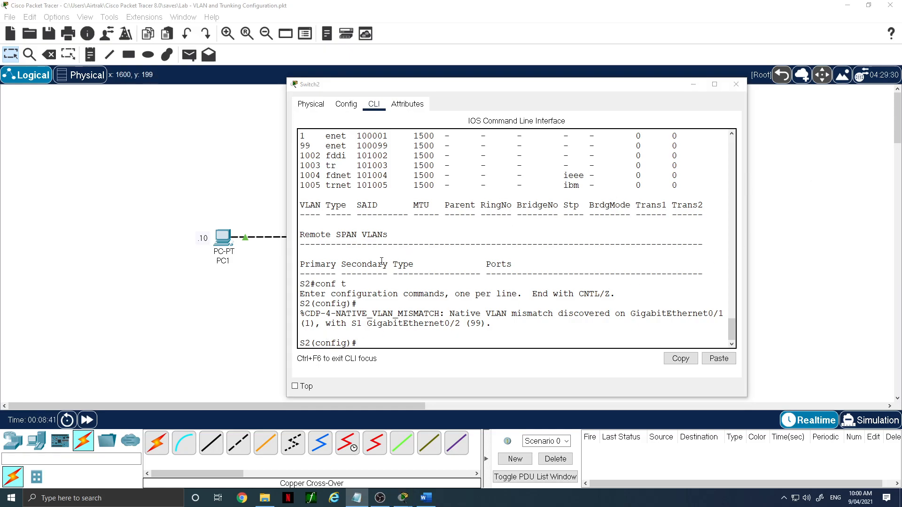
click(360, 343)
right_click(371, 345)
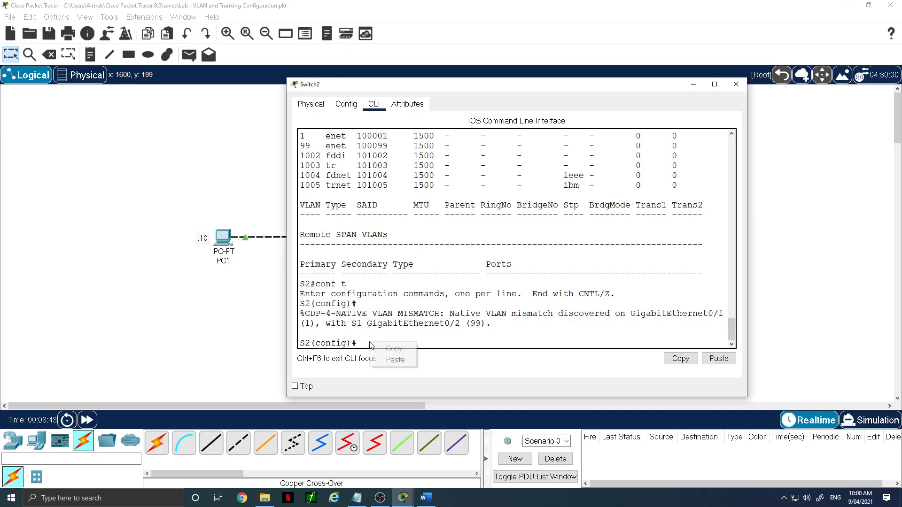
click(393, 360)
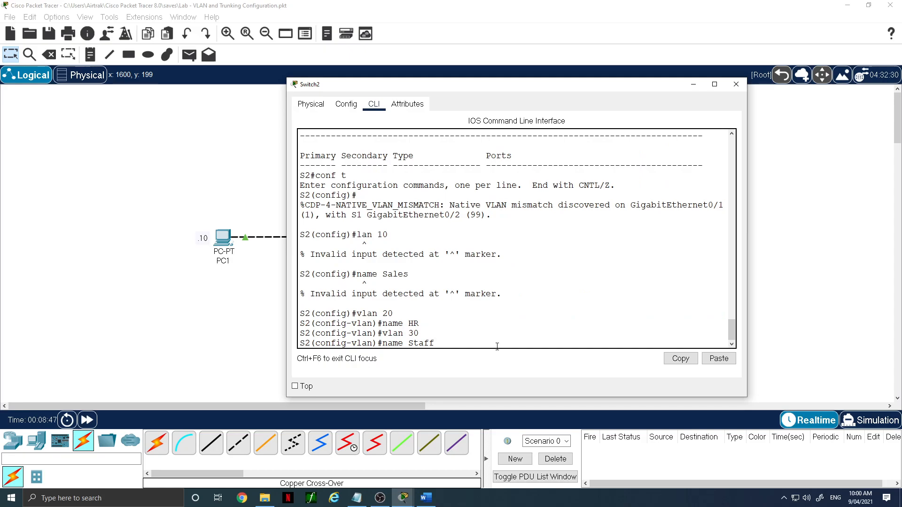
- Paste the commands creating VLAN 10 named Sales into Switch2's configuration again
key(Return)
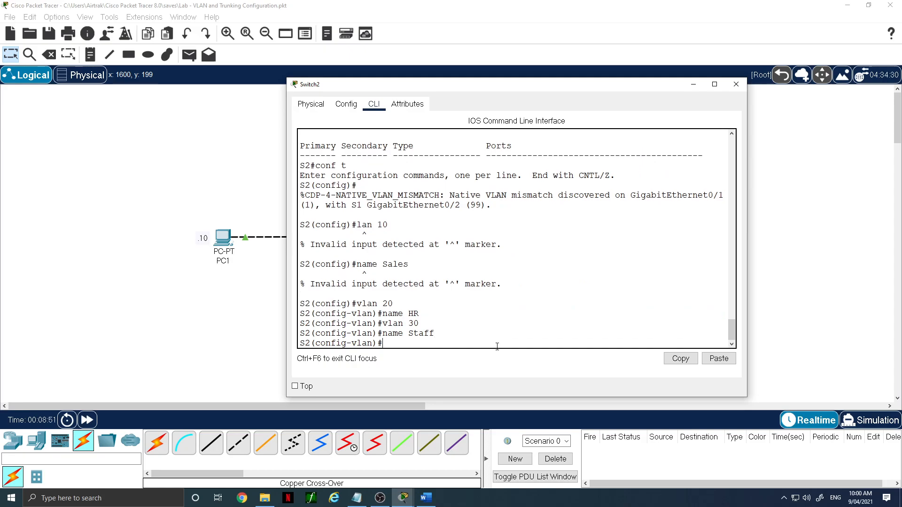
key(alt+Tab)
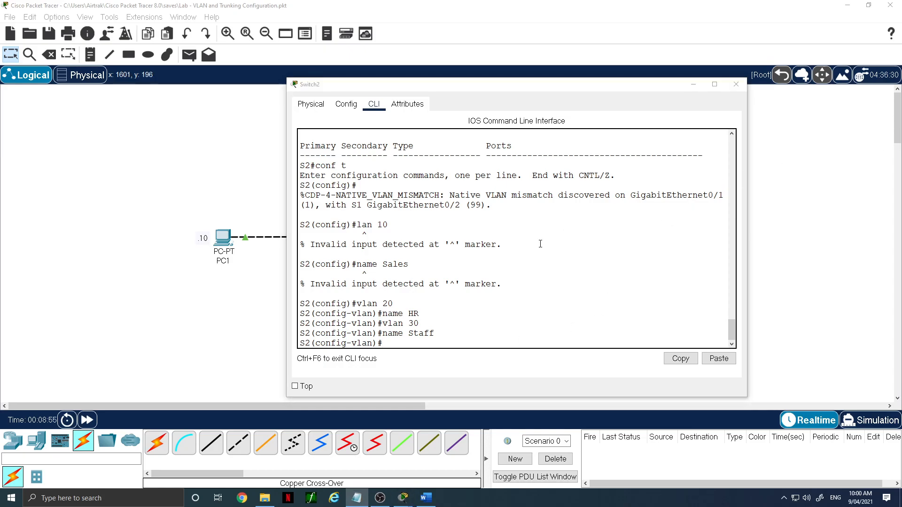
click(404, 341)
right_click(403, 341)
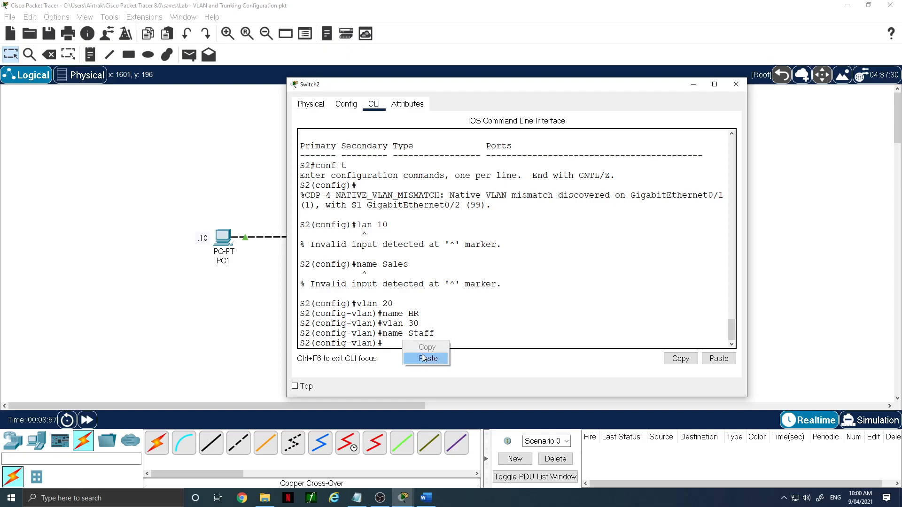
click(428, 360)
key(Return)
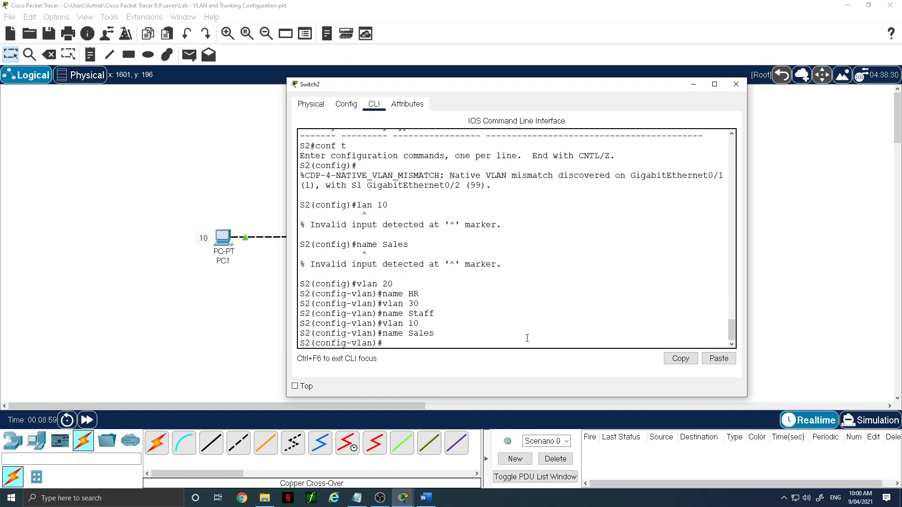
- Create VLAN 99 named Admin on Switch2
text(vlan 99)
key(Return)
text(na)
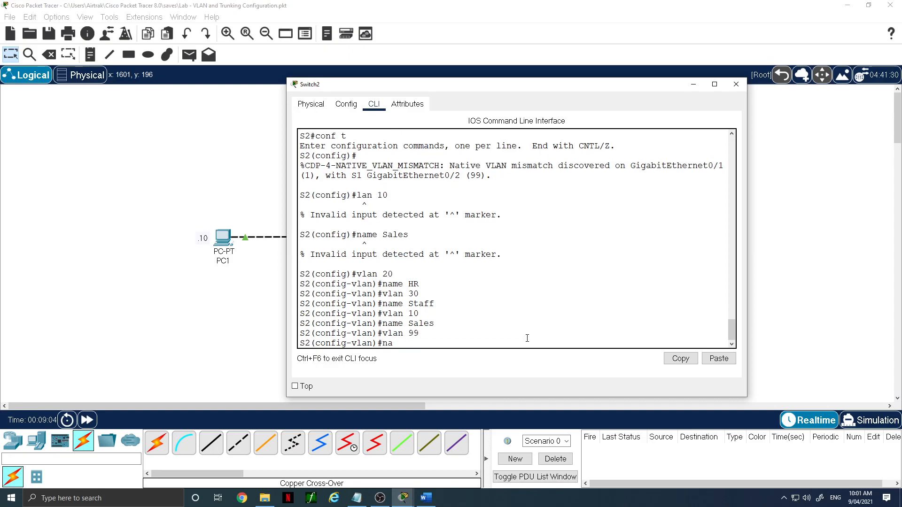
text(me Admin)
key(Return)
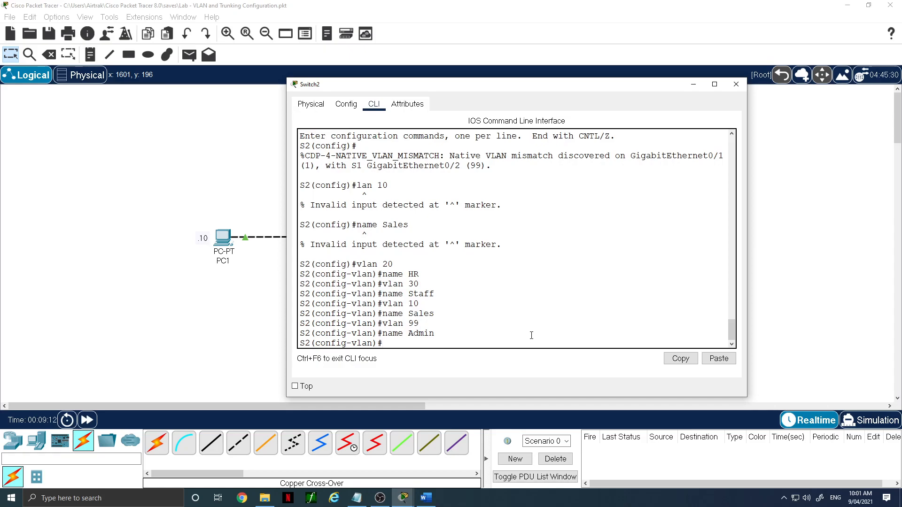
- Paste the copied access-port commands assigning Fa0/10 to VLAN 10, Fa0/20 to VLAN 20 and Fa0/15 to VLAN 30
key(alt+Tab)
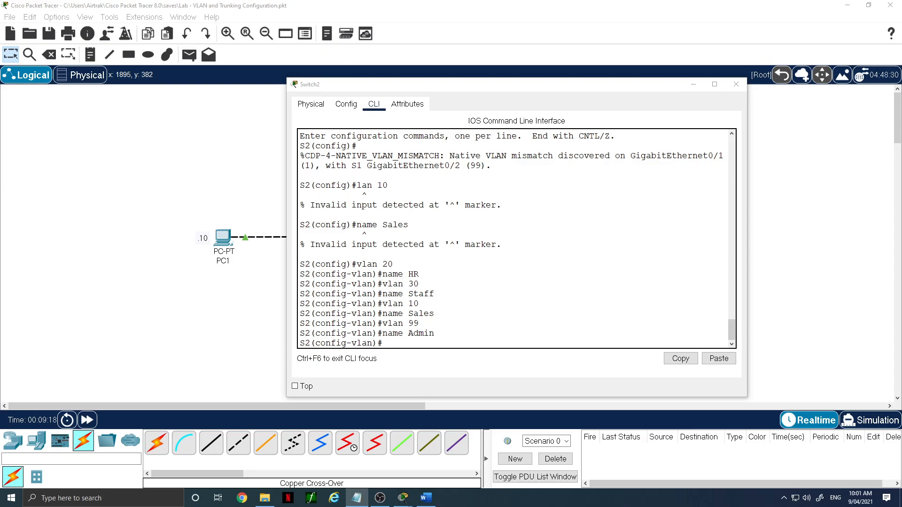
click(379, 337)
right_click(395, 343)
click(415, 361)
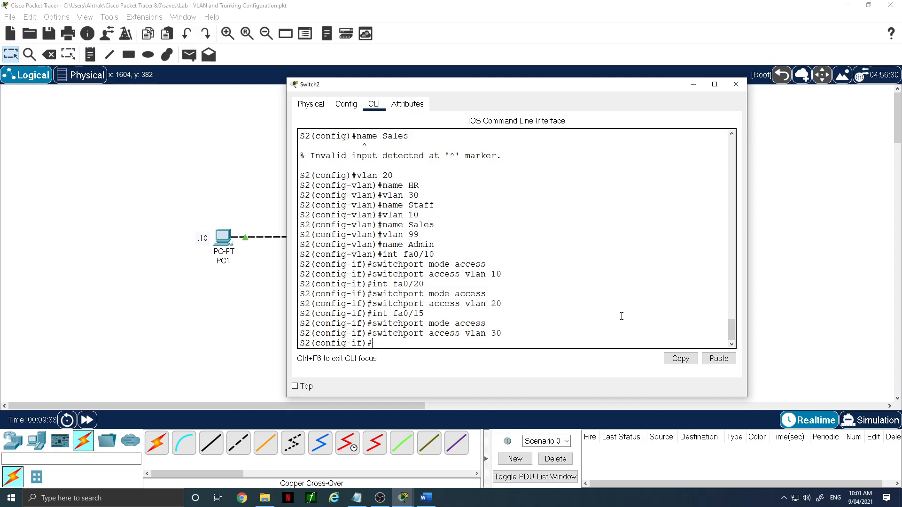
- Display Switch2's VLAN table and page through it to check the VLANs and port assignments
text(do sh vlan)
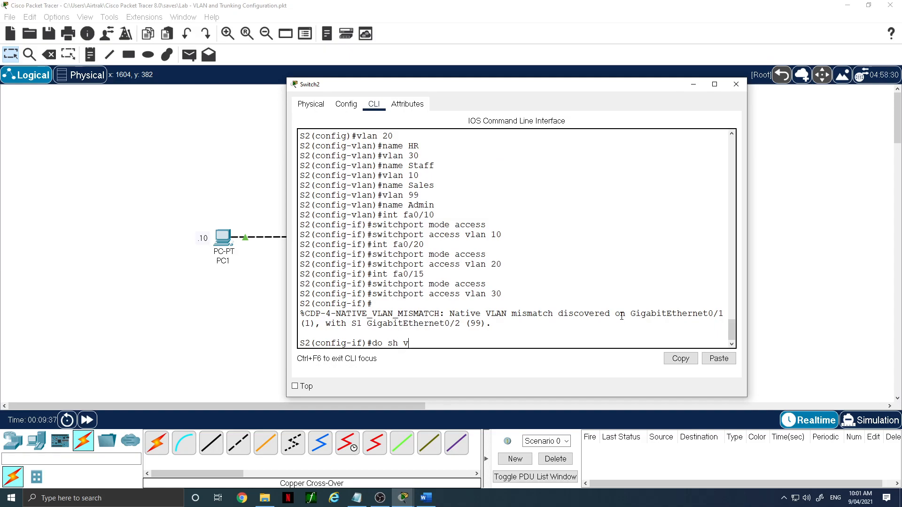
key(Return)
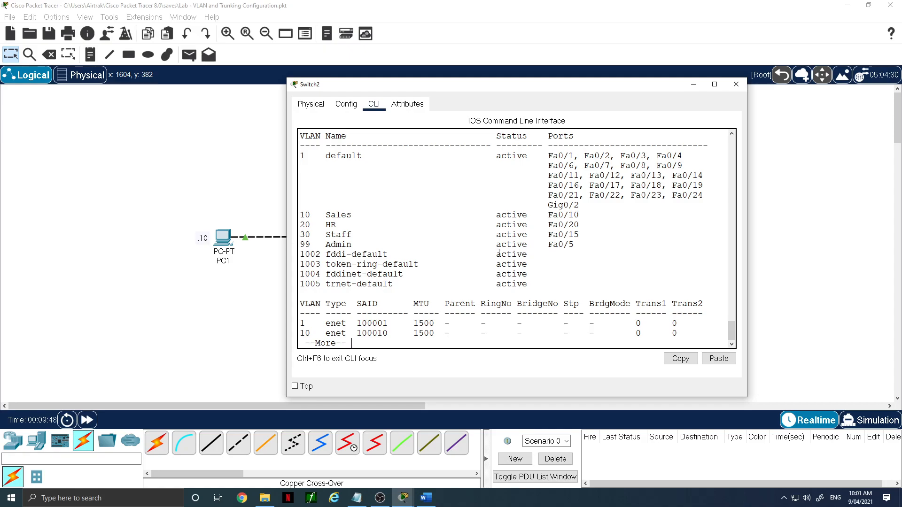
key(space)
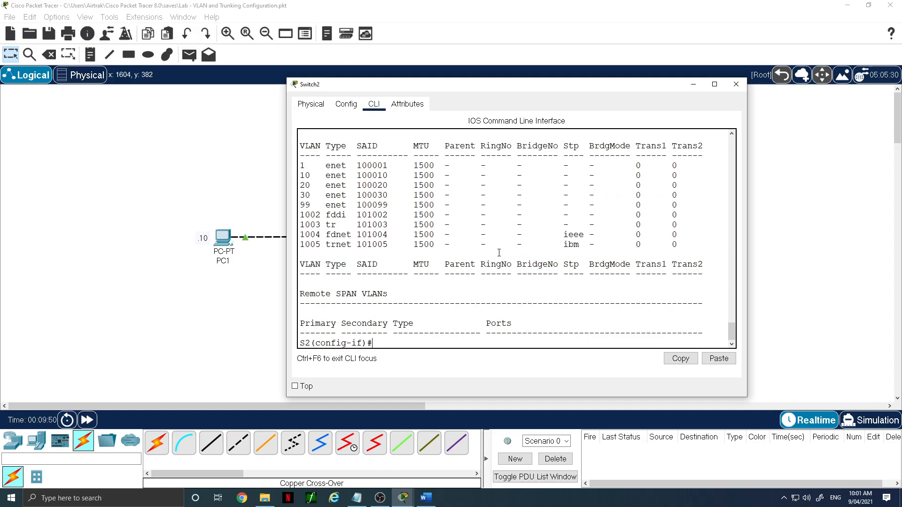
- Enter interface G0/1 on Switch2 and set it to trunk mode
text(int g0/1)
key(Return)
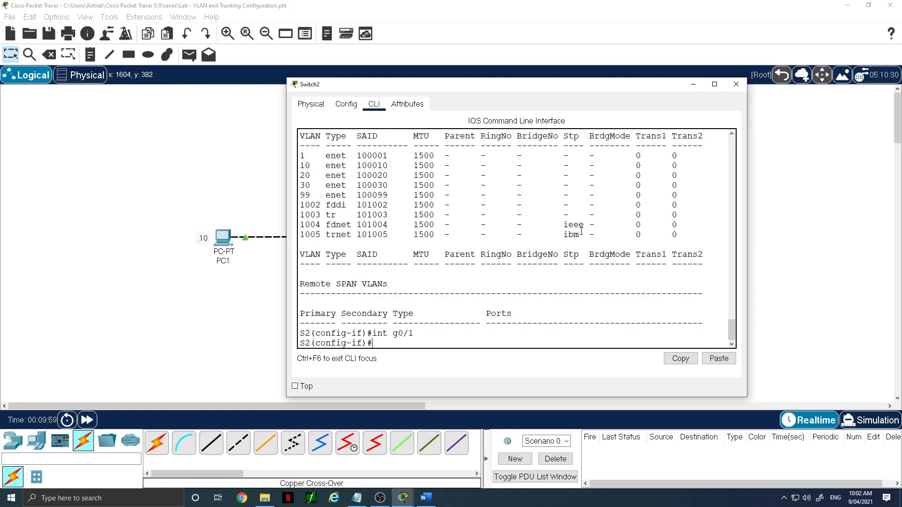
text(swi)
key(Tab)
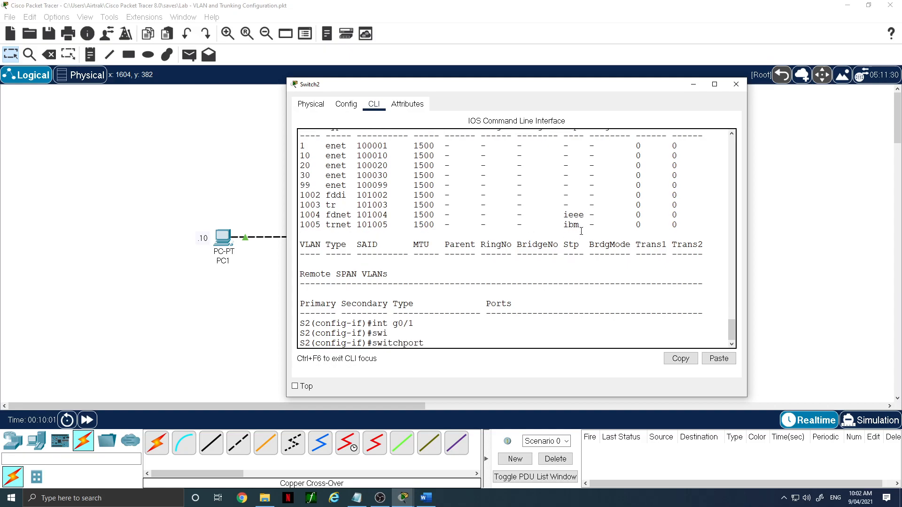
text(mode trunk)
key(Return)
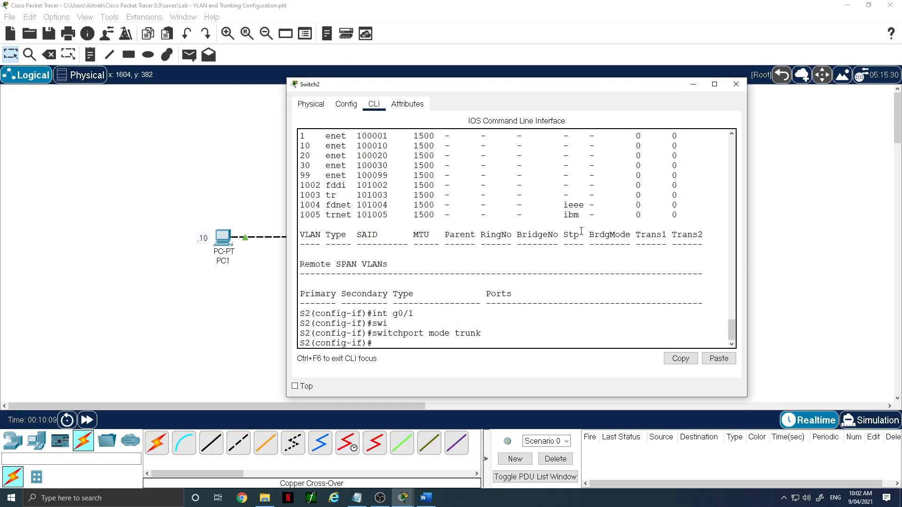
- Set the native VLAN on Switch2's G0/1 trunk to 99
text(sw)
key(Tab)
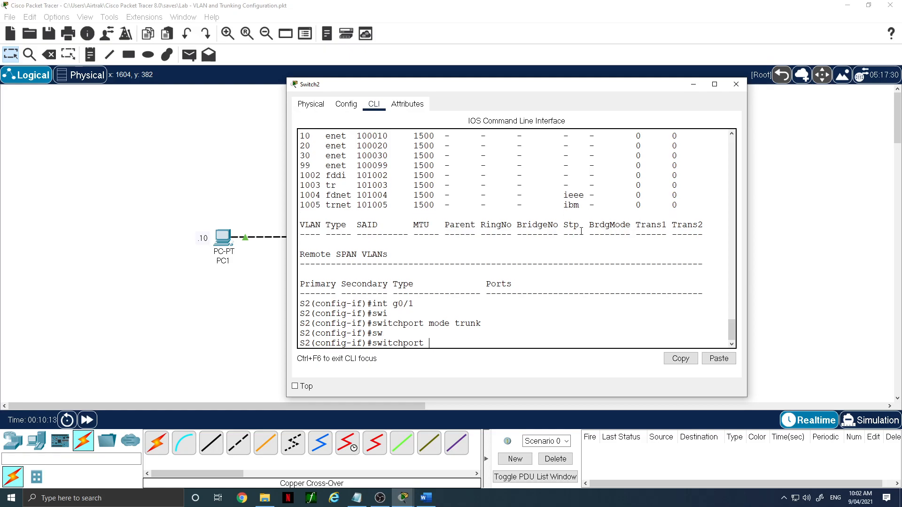
text(trunk native vlan)
text(99)
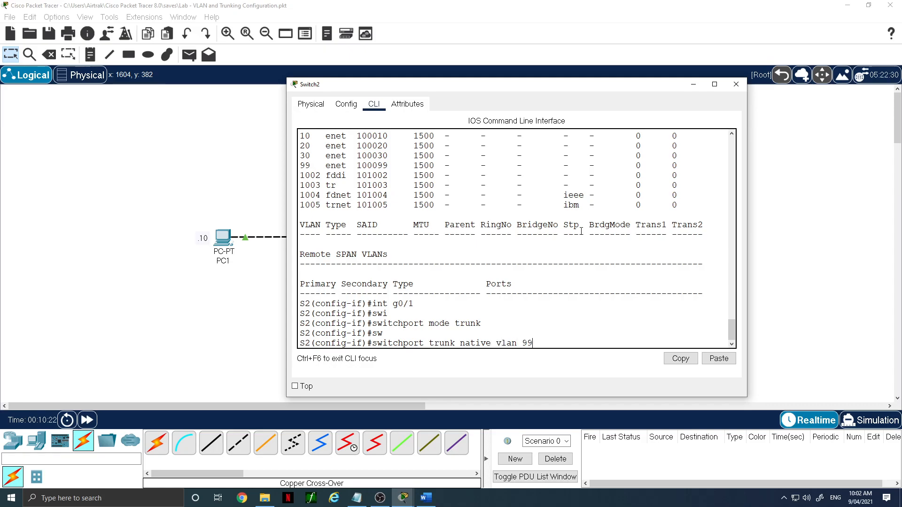
key(Return)
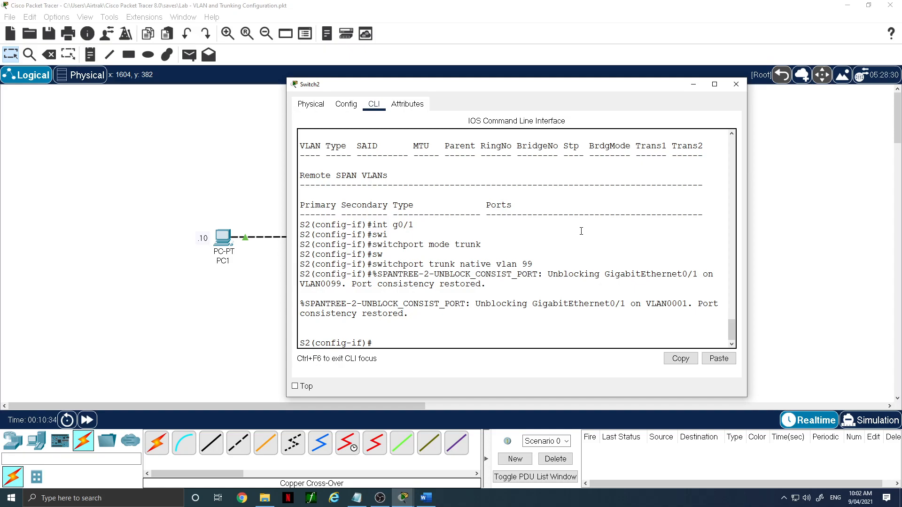
- Display Switch2's trunk interface status and review it
text(do sh int trunk)
key(Return)
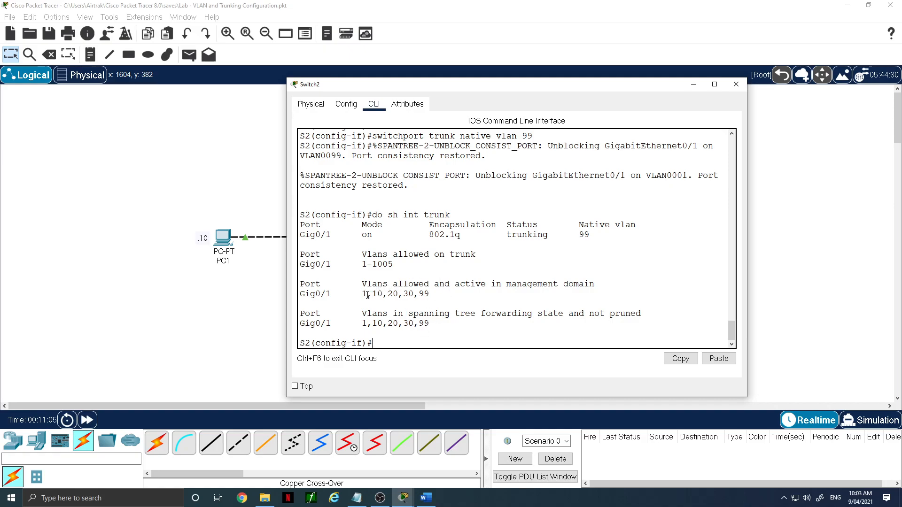
drag(368, 295, 355, 298)
- Restrict the G0/1 trunk on Switch2 to allow only VLANs 10, 20, 30 and 99
text(swit)
key(Tab)
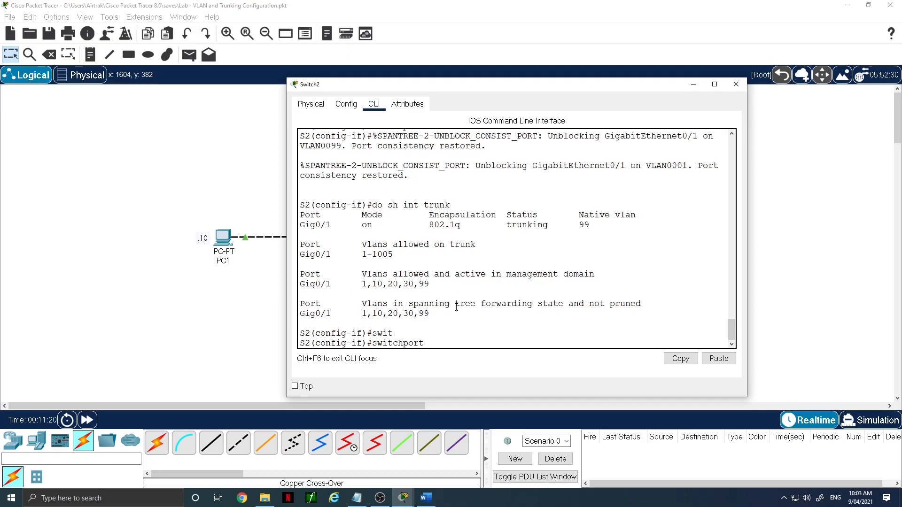
text(trunk all)
key(Tab)
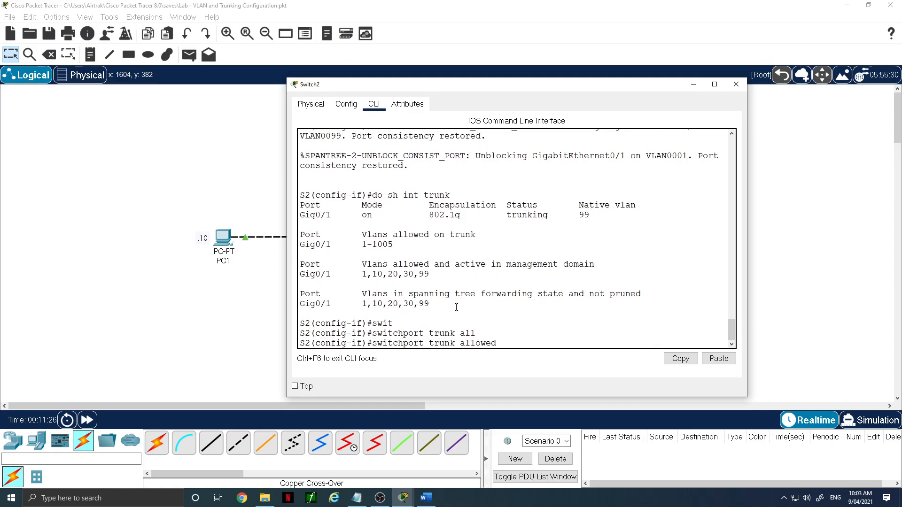
text(vlan 10,20,30,99)
key(Return)
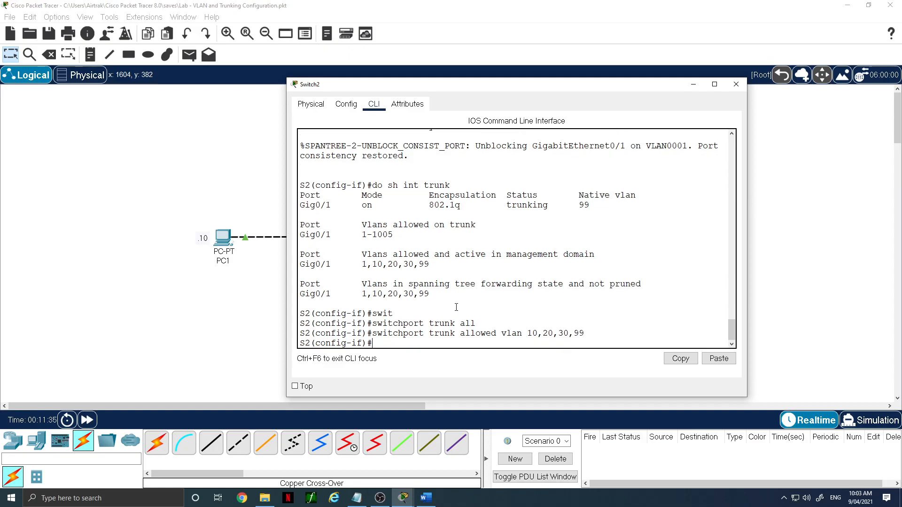
- Display Switch2's trunk status again and compare the allowed VLAN lists before and after the change
text(do sh int trunk)
key(Return)
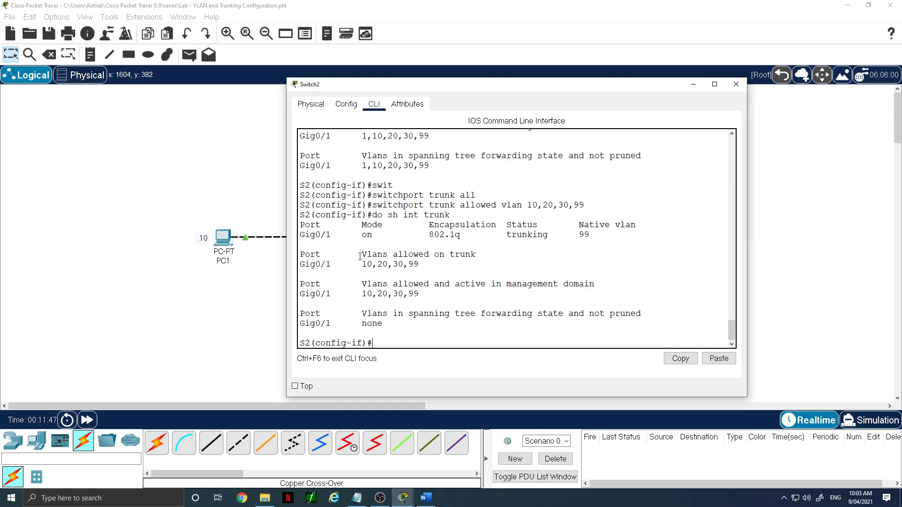
drag(360, 257, 493, 269)
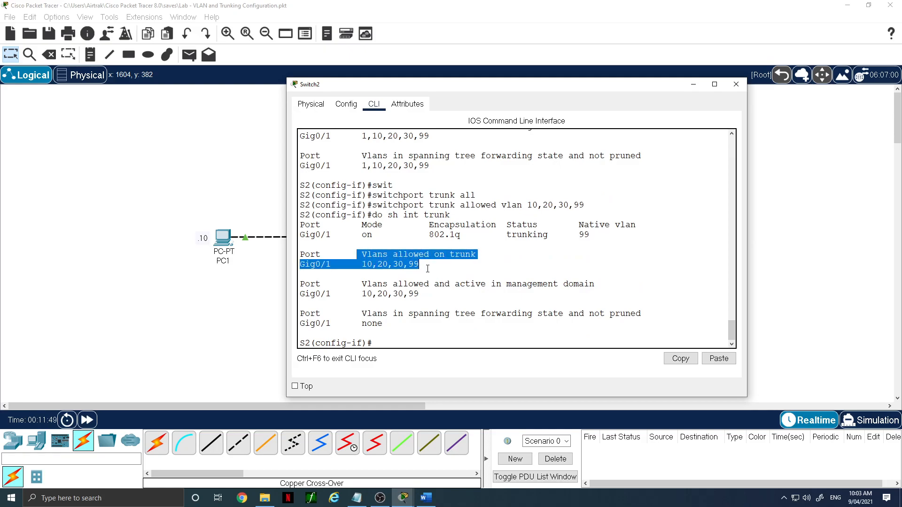
scroll(470, 279, up, 1)
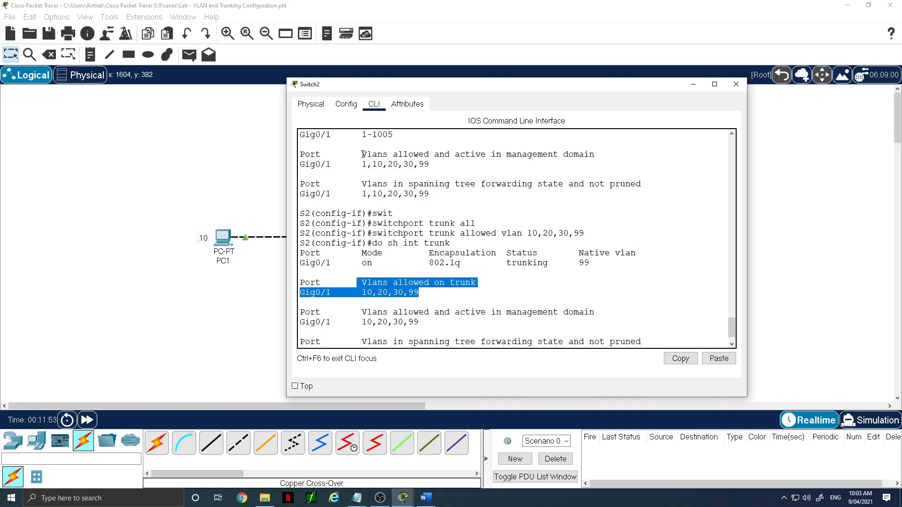
scroll(374, 174, up, 1)
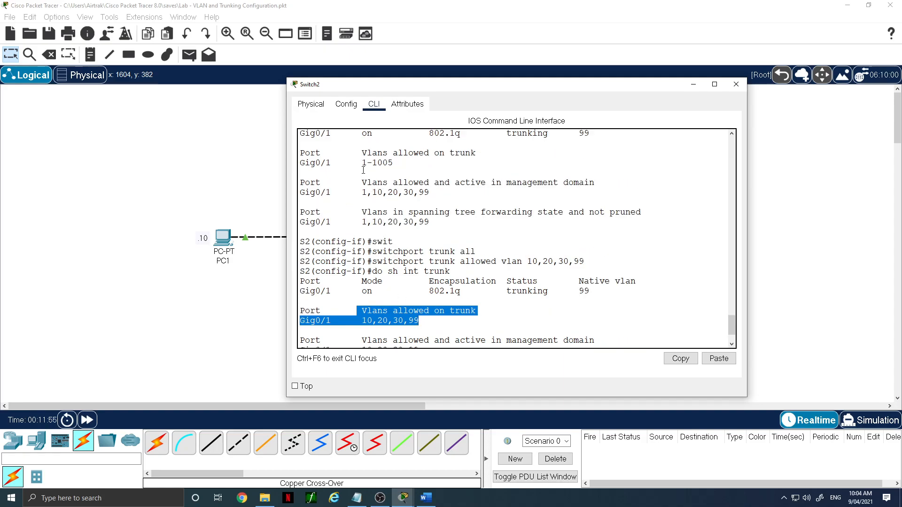
drag(363, 155, 415, 165)
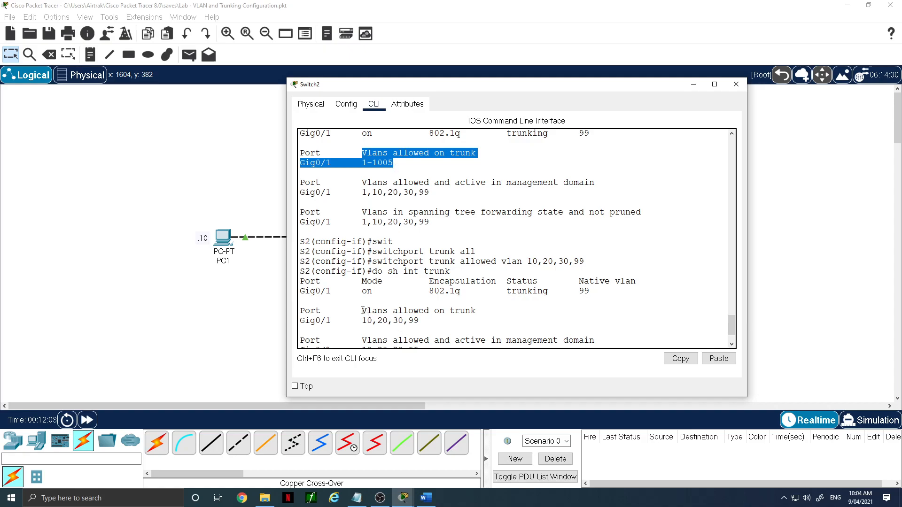
drag(363, 310, 422, 320)
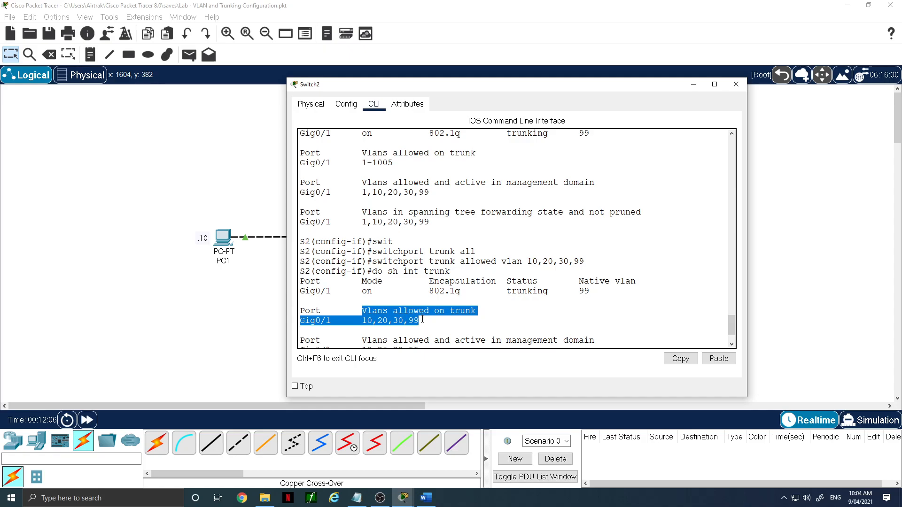
scroll(420, 320, down, 2)
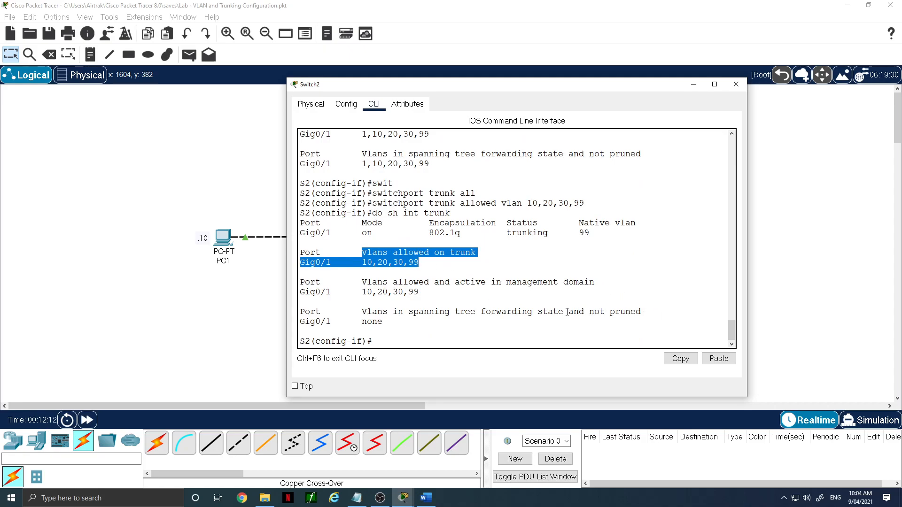
click(470, 334)
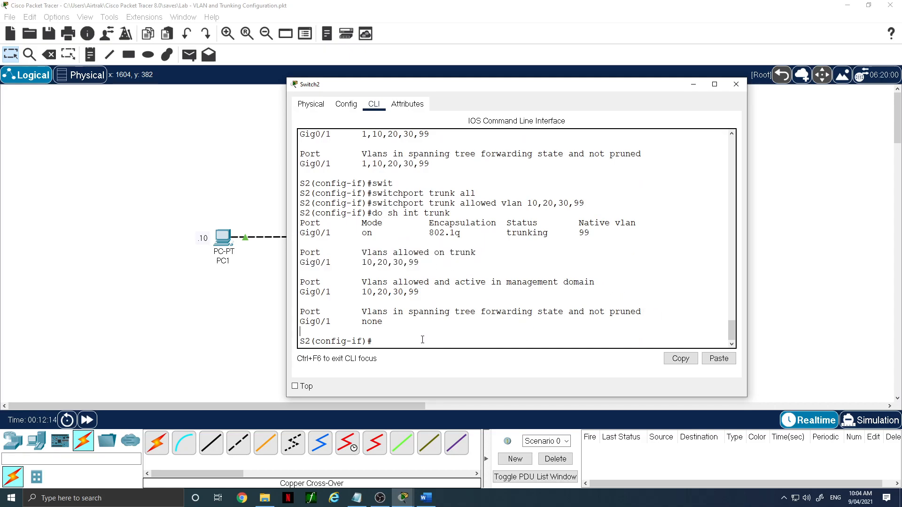
- Exit configuration mode on Switch2, save the running configuration to startup-config, and close its window
text(end)
key(Return)
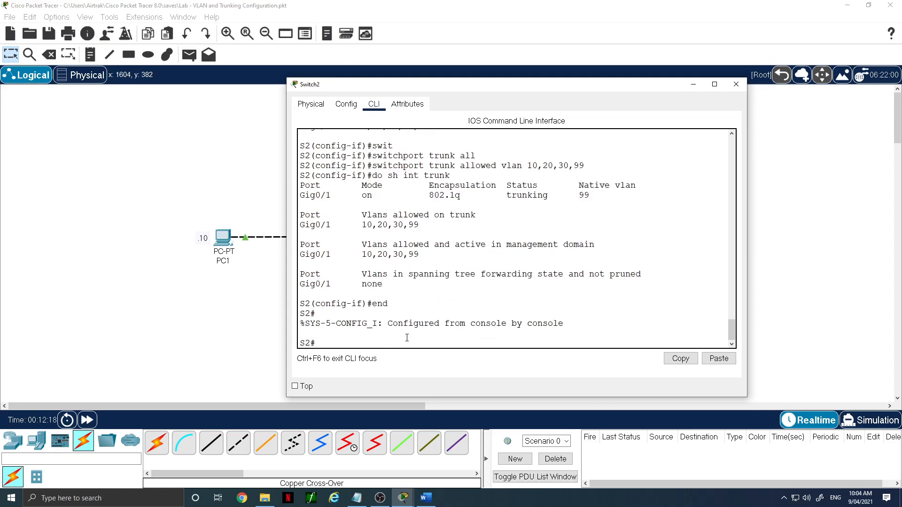
text(copy run start)
key(Return)
key(Return)
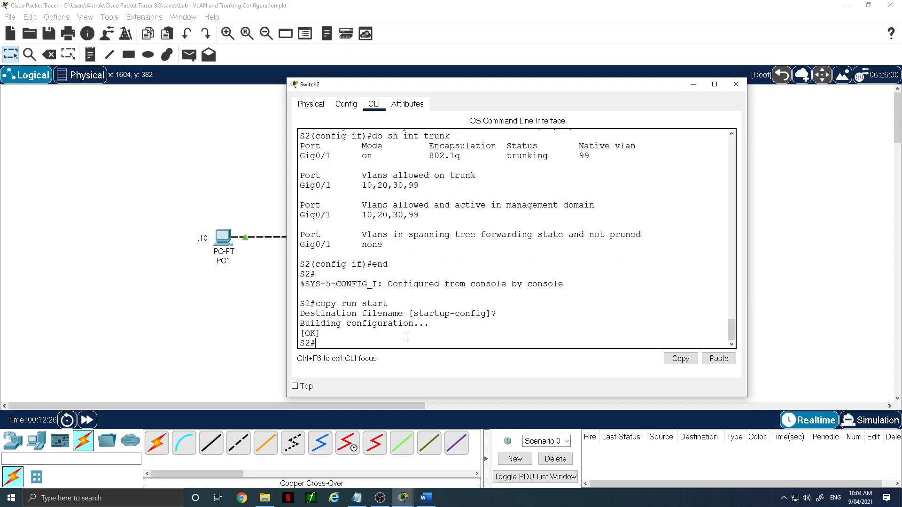
click(736, 84)
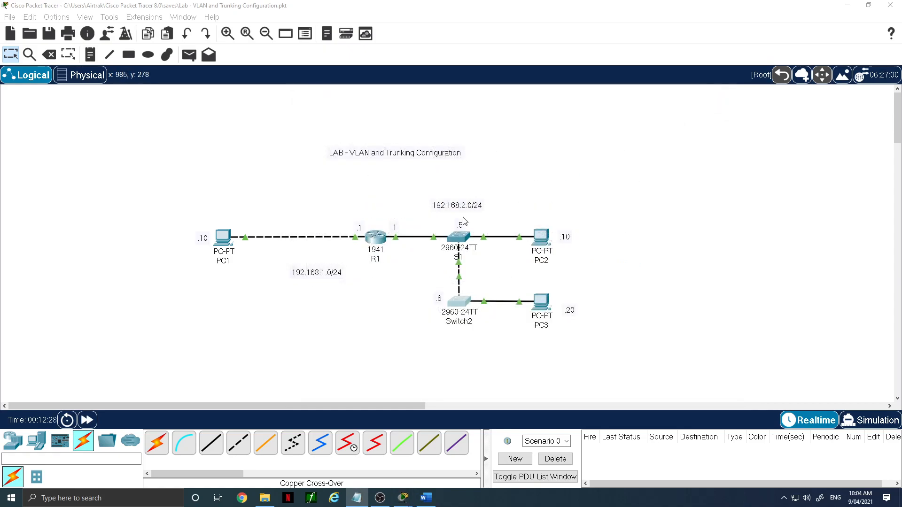
- Open S1, exit configuration mode, and save its running configuration to startup-config
click(460, 241)
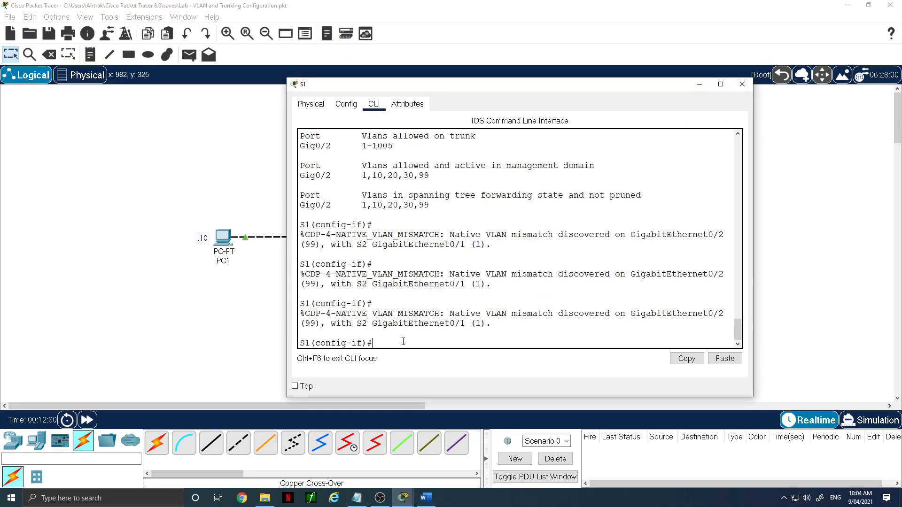
text(end)
key(Return)
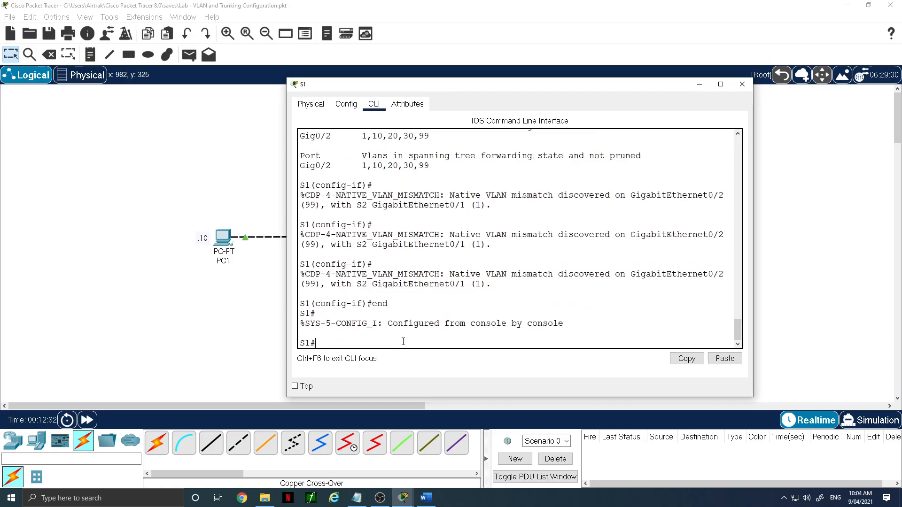
text(copy run star)
key(BackSpace)
text(art)
key(Return)
key(Return)
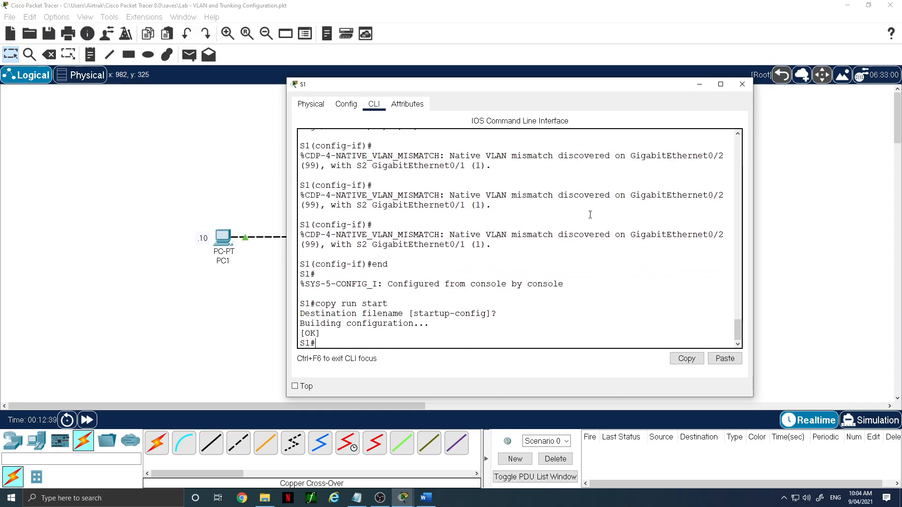
- Close S1's window, open PC2's command prompt and repeat the ping to 192.168.2.20, then close PC2
click(743, 84)
click(541, 237)
click(446, 181)
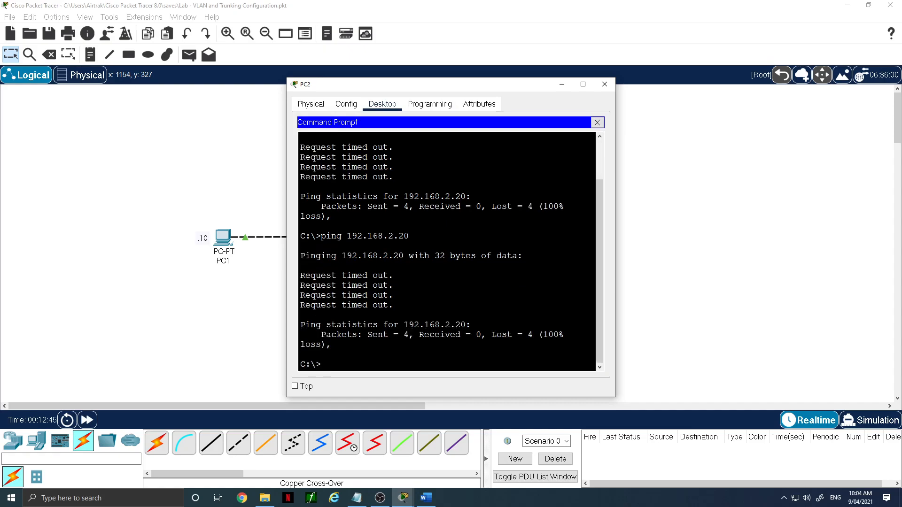
key(Up)
key(Return)
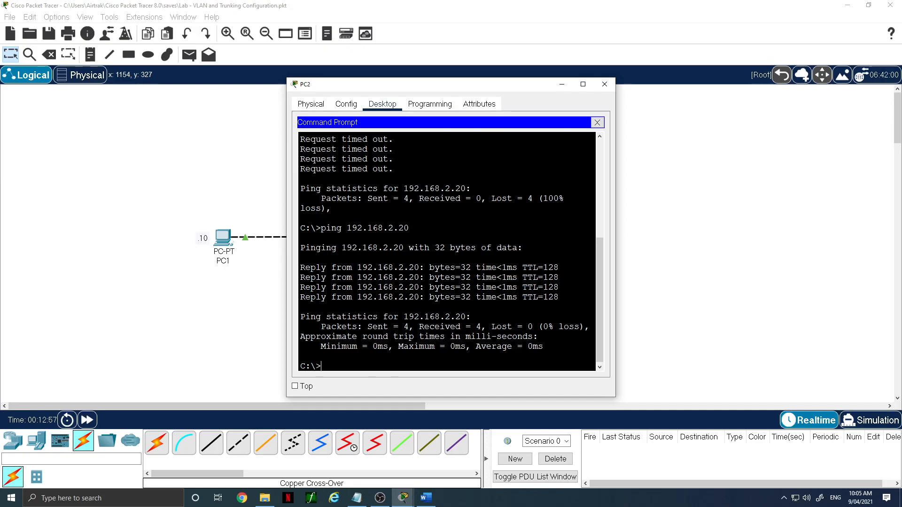
click(610, 87)
- Open PC3's command prompt and ping PC2 at 192.168.2.10
click(548, 302)
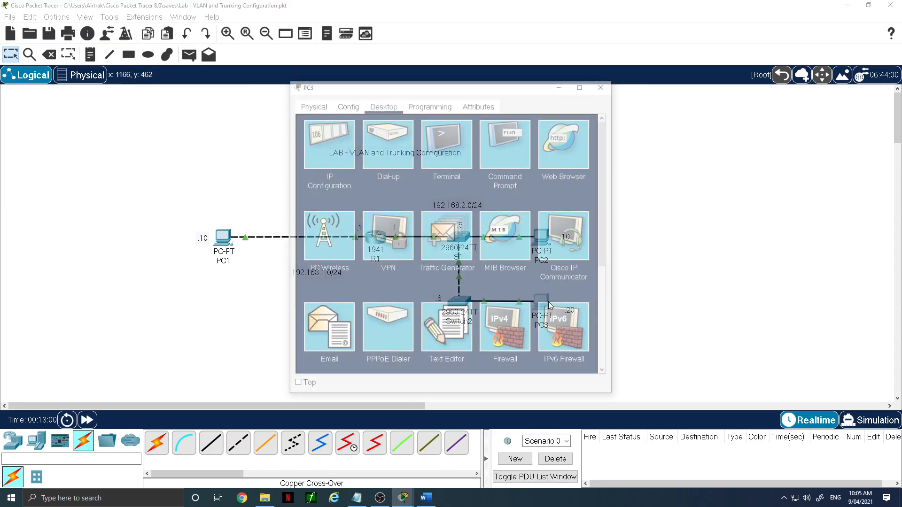
click(502, 138)
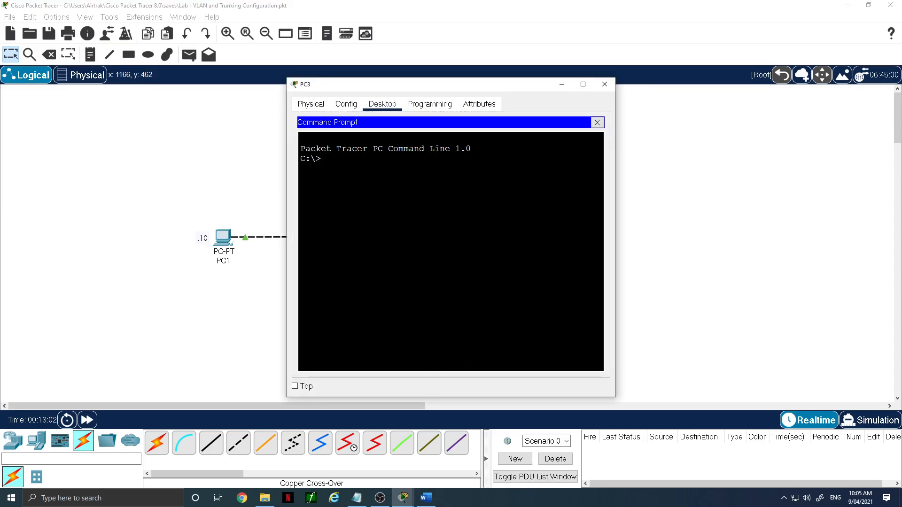
text(ping)
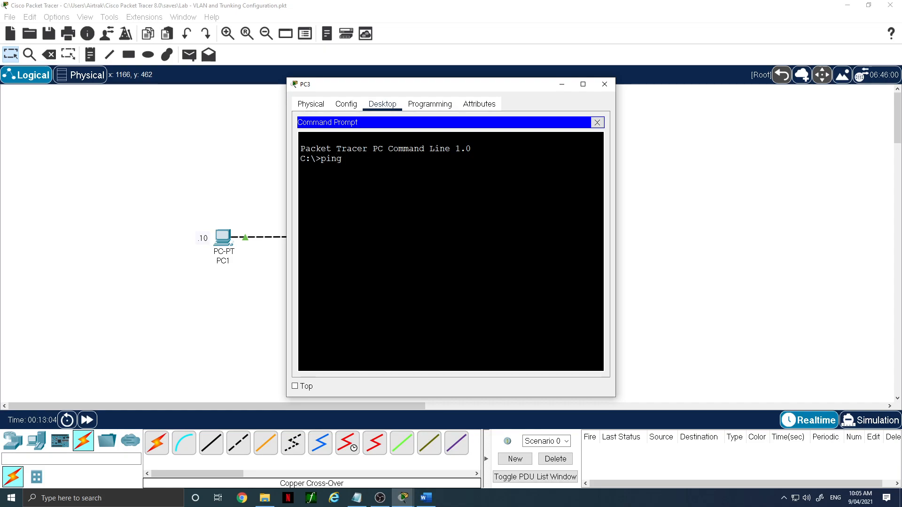
text( 192.168.2.10)
key(Return)
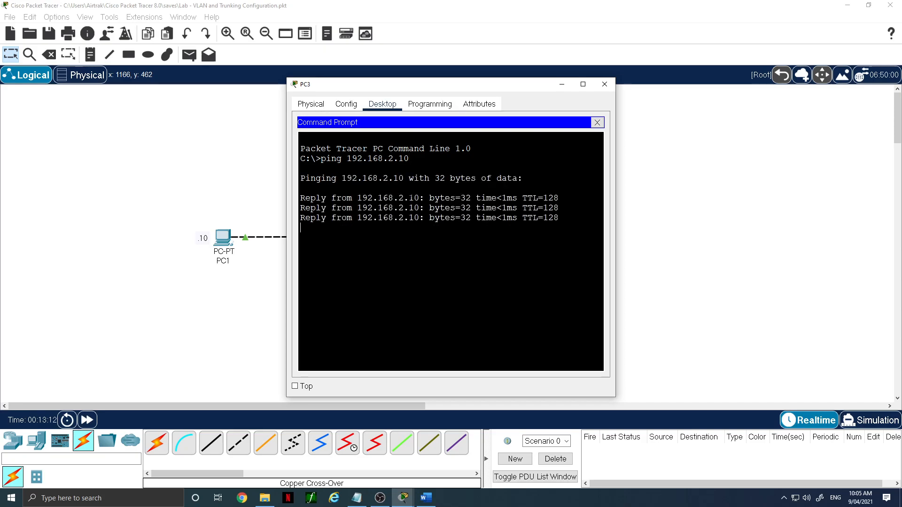
- Ping the gateway 192.168.2.1 from PC3, then close its command prompt and window
key(Up)
key(BackSpace)
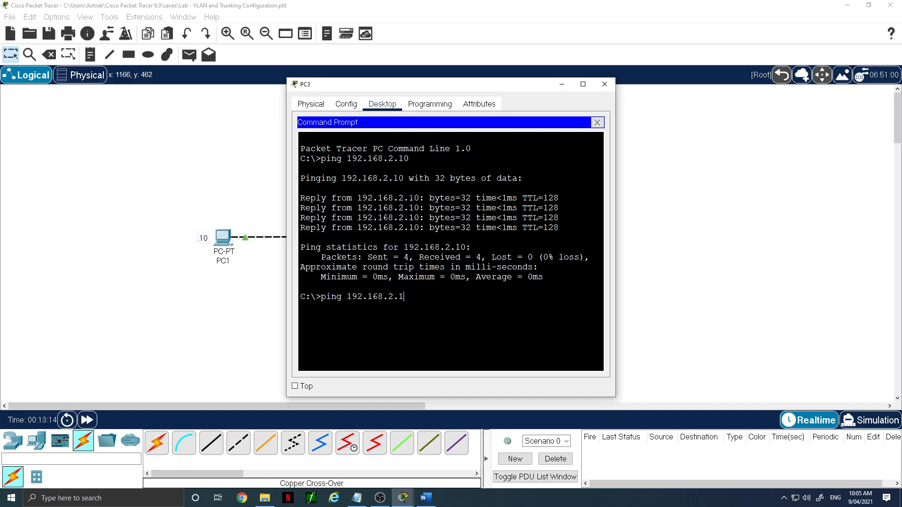
key(Return)
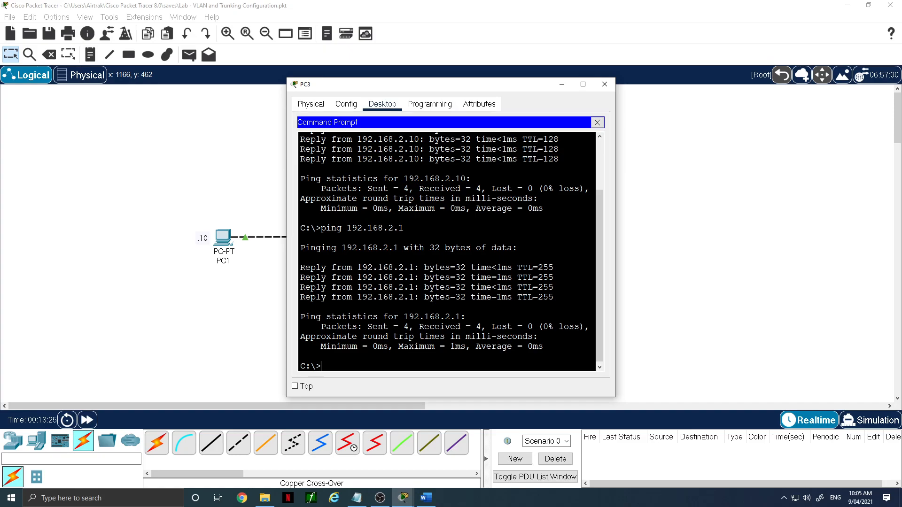
click(598, 123)
click(605, 85)
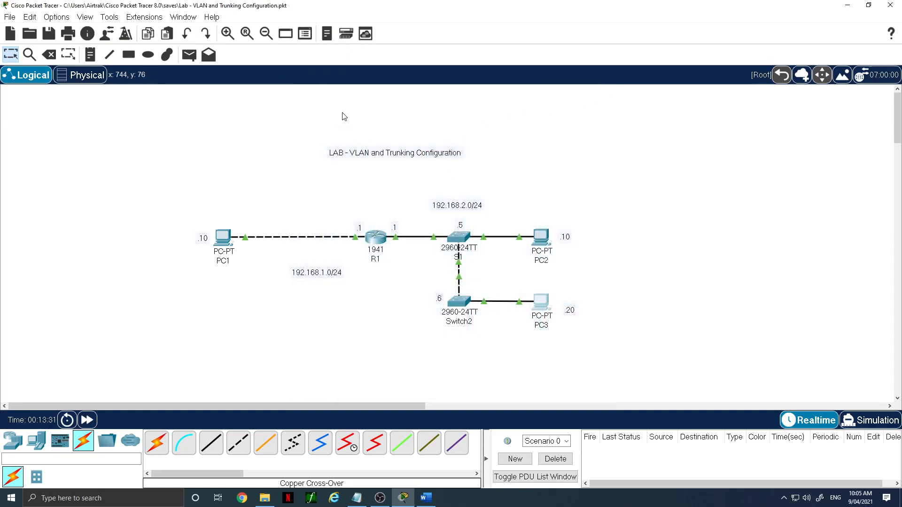
- Add a new generic PC below PC3 and rename it PC4
click(40, 440)
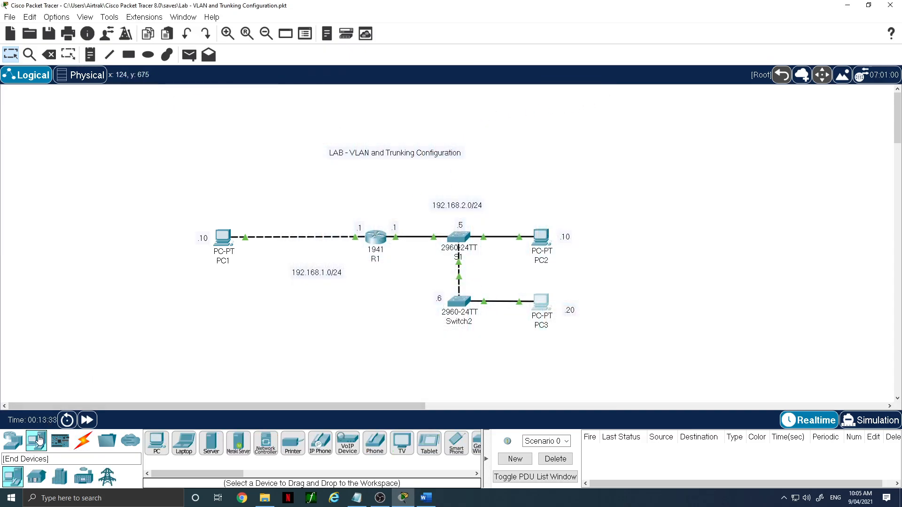
click(157, 443)
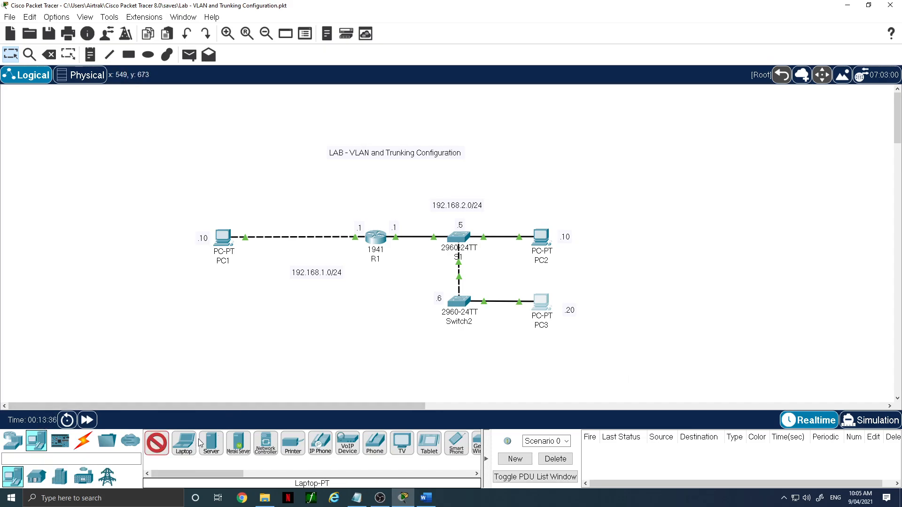
click(540, 358)
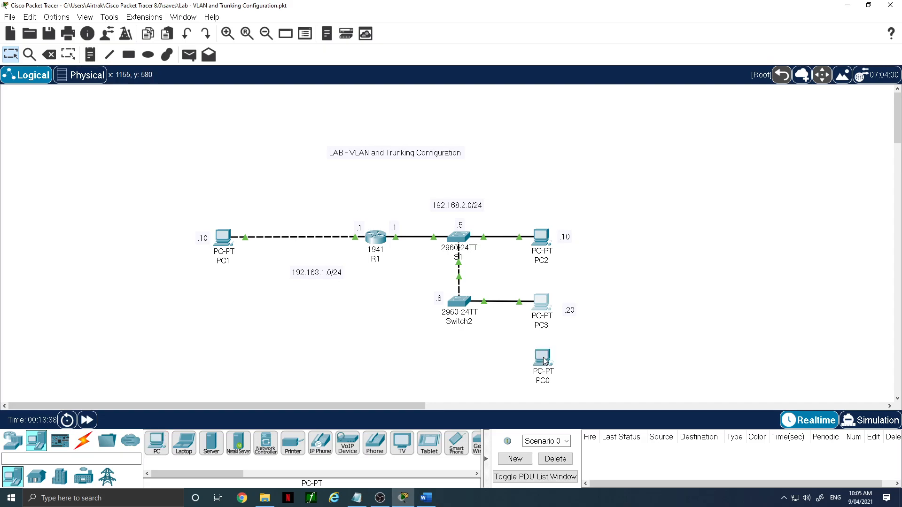
click(539, 382)
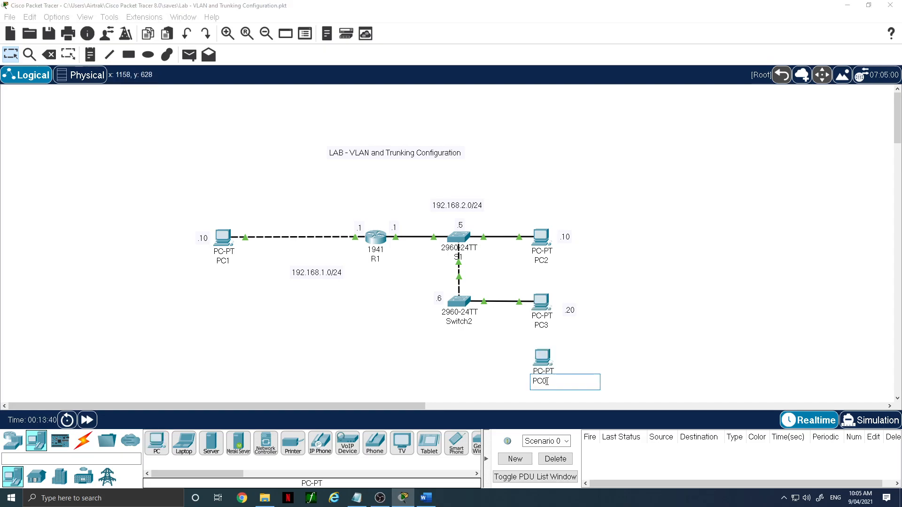
key(BackSpace)
text(4)
key(Return)
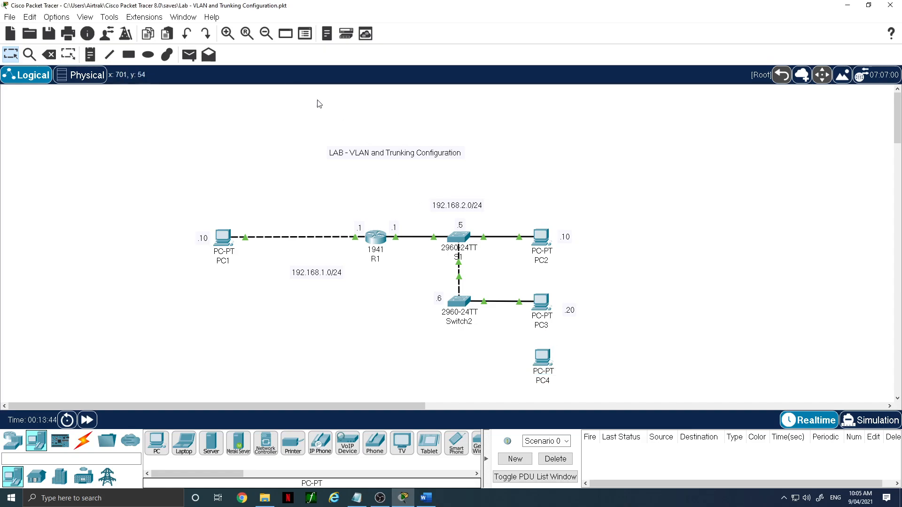
- Place a note beside PC4 reading Vlan 10 and 192.168.10.10
click(89, 54)
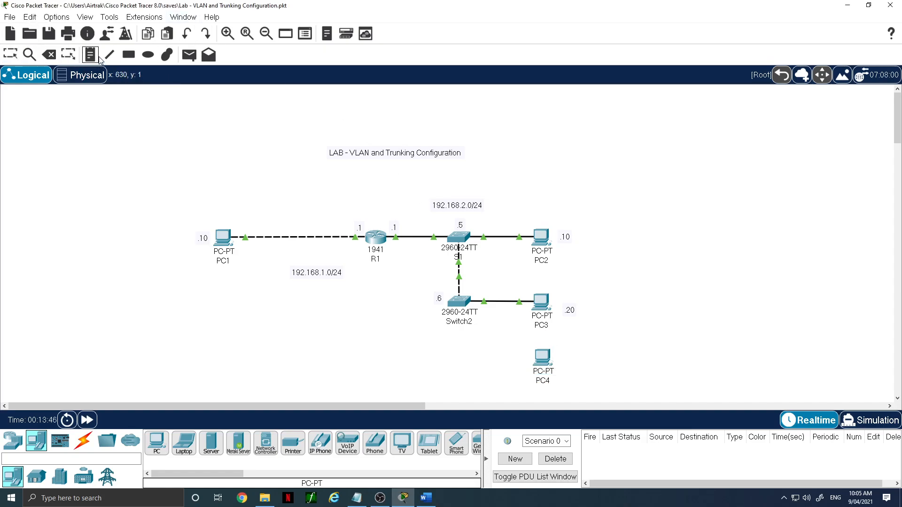
click(559, 360)
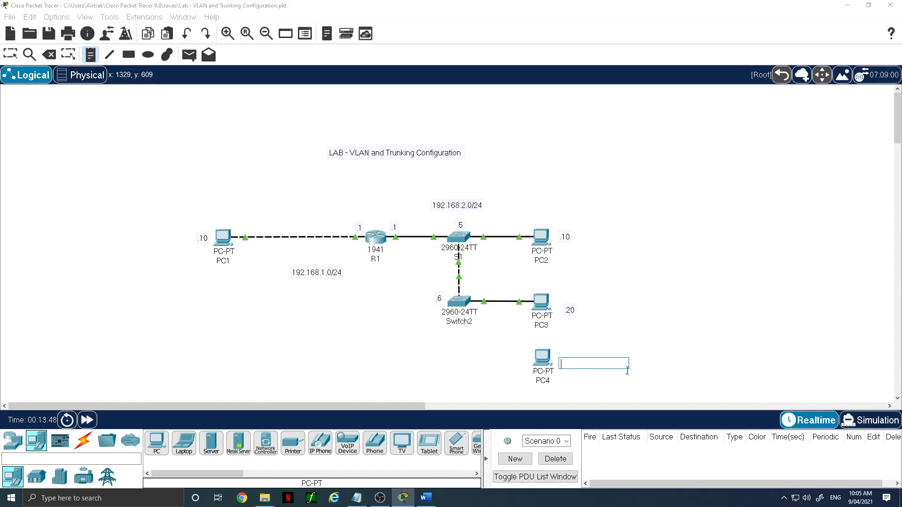
text(Vlan 10)
key(Return)
text(192.168)
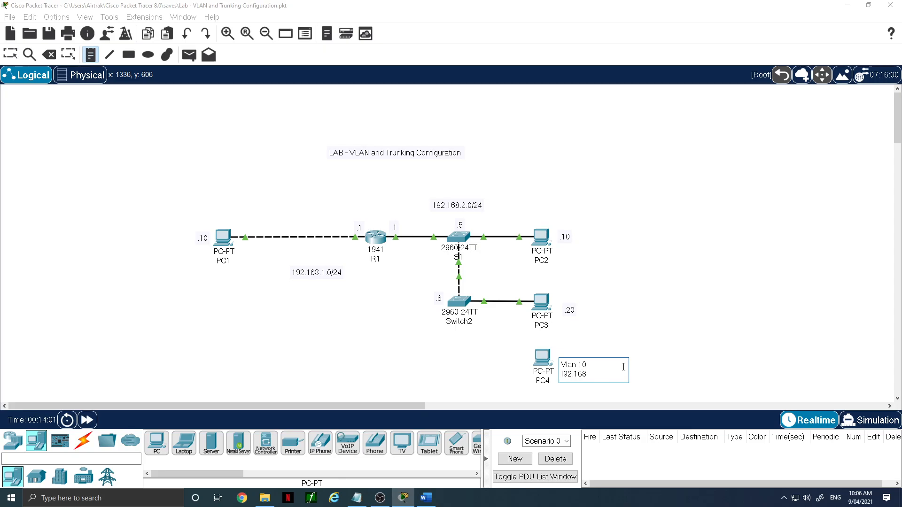
text(.10)
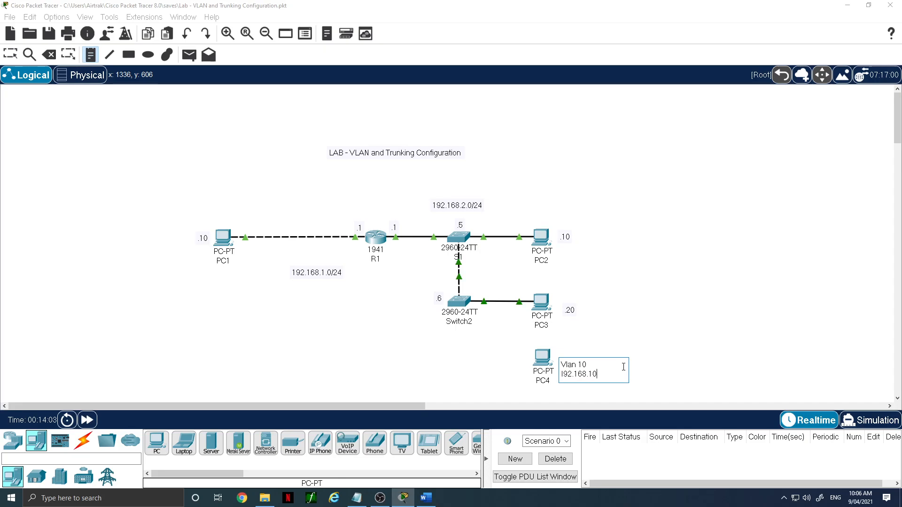
text(.10)
click(658, 358)
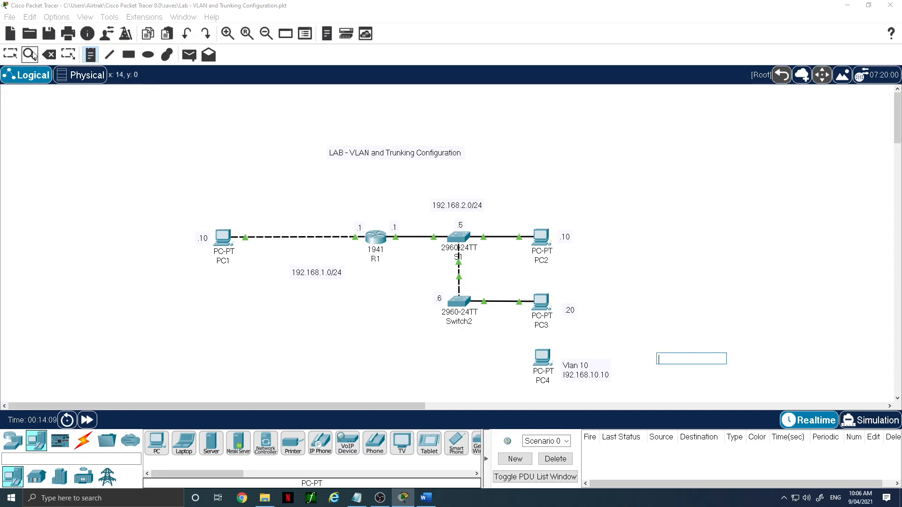
click(3, 60)
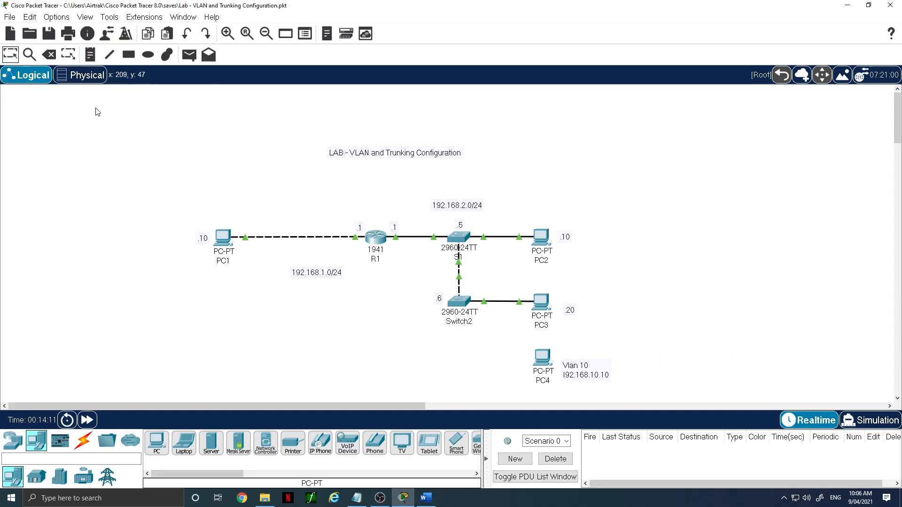
- Connect PC4's FastEthernet0 to Switch2's FastEthernet0/10 with a copper straight-through cable
click(83, 441)
click(213, 449)
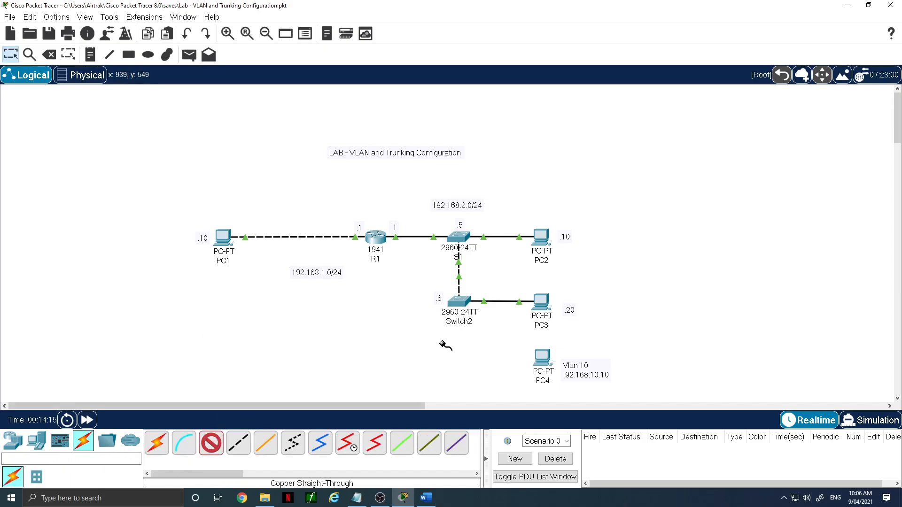
click(543, 365)
click(578, 406)
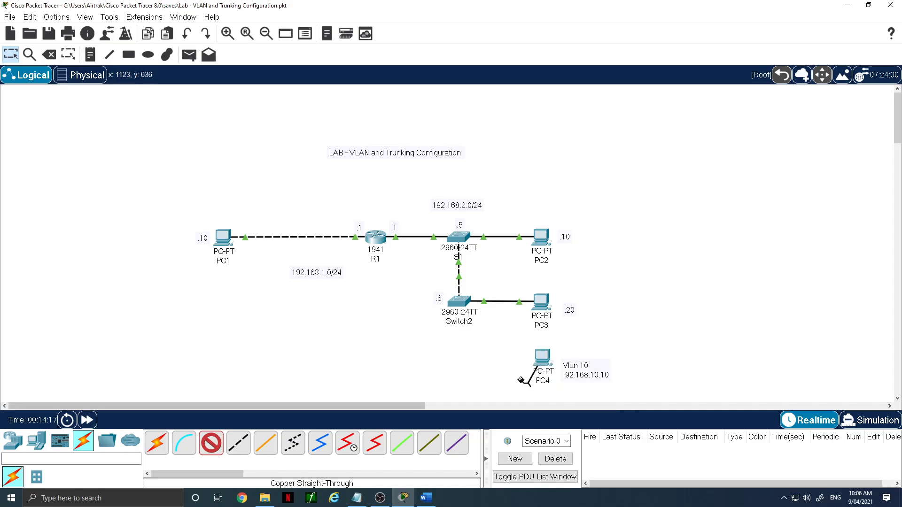
click(464, 304)
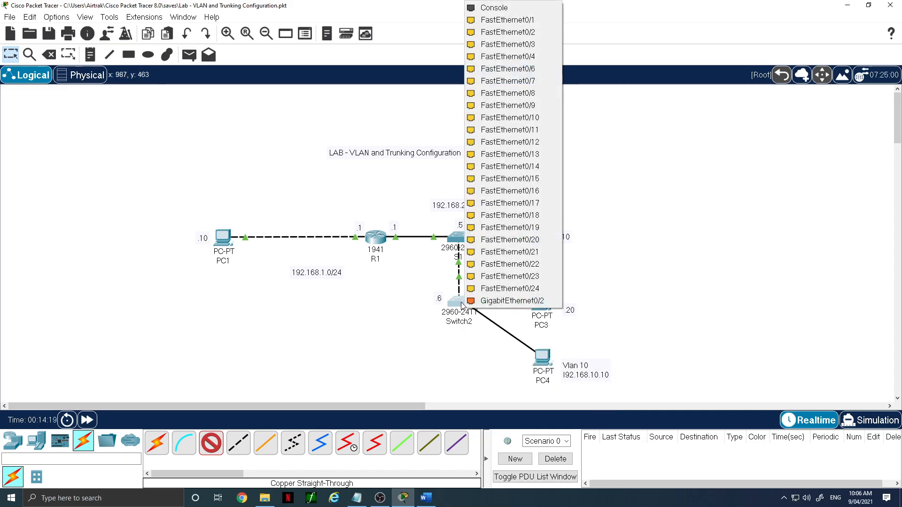
click(519, 118)
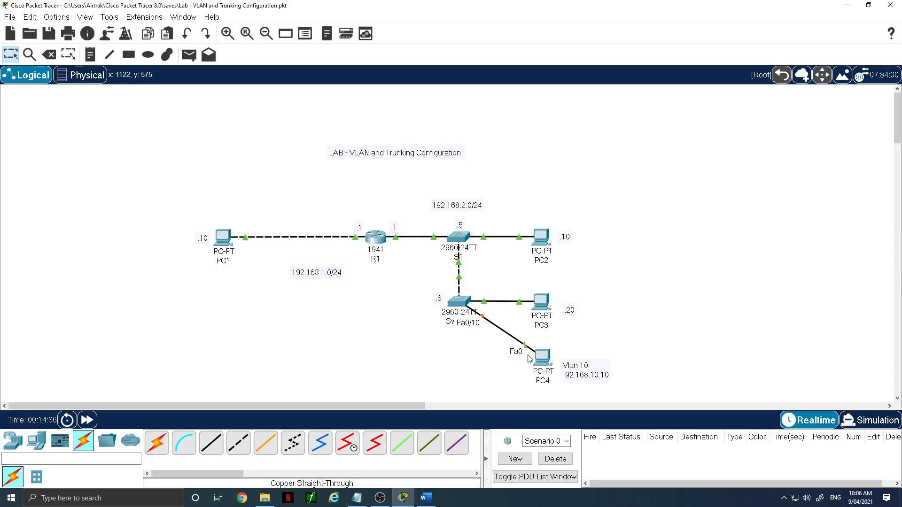
- Give PC4 the static IP 192.168.10.10, mask 255.255.255.0 and default gateway 192.168.10.1
click(544, 358)
click(380, 101)
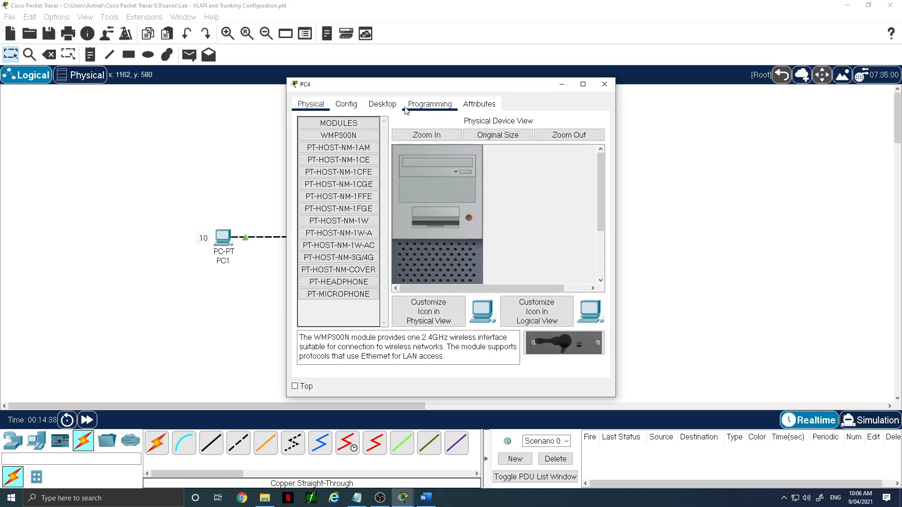
click(327, 142)
click(427, 181)
text(192)
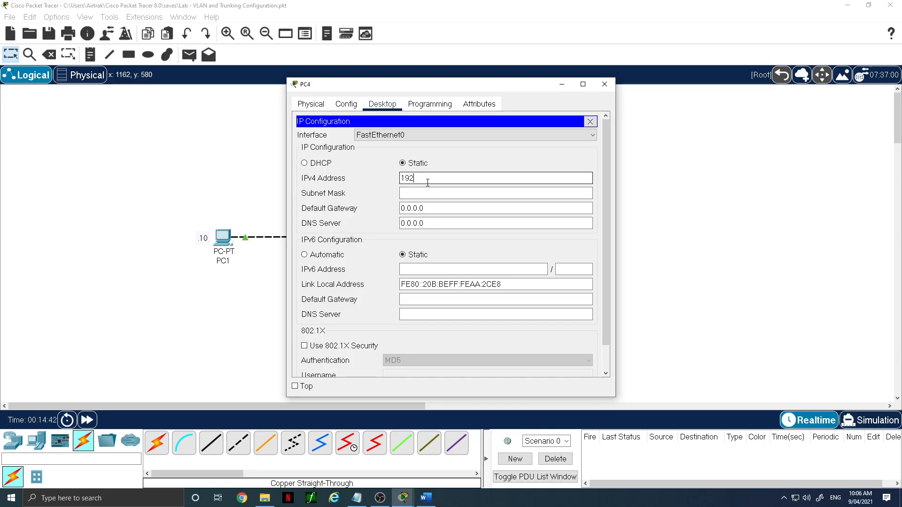
text(.168.10.10)
click(449, 194)
click(447, 212)
drag(427, 209, 379, 210)
text(192.168.10.1)
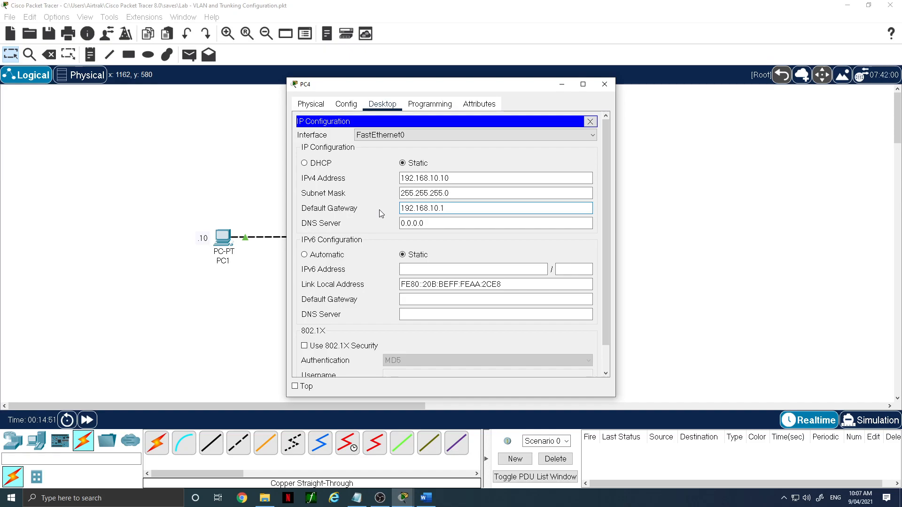
- Open PC4's command prompt, ping 192.168.10.1, and interrupt the ping
click(590, 122)
click(500, 156)
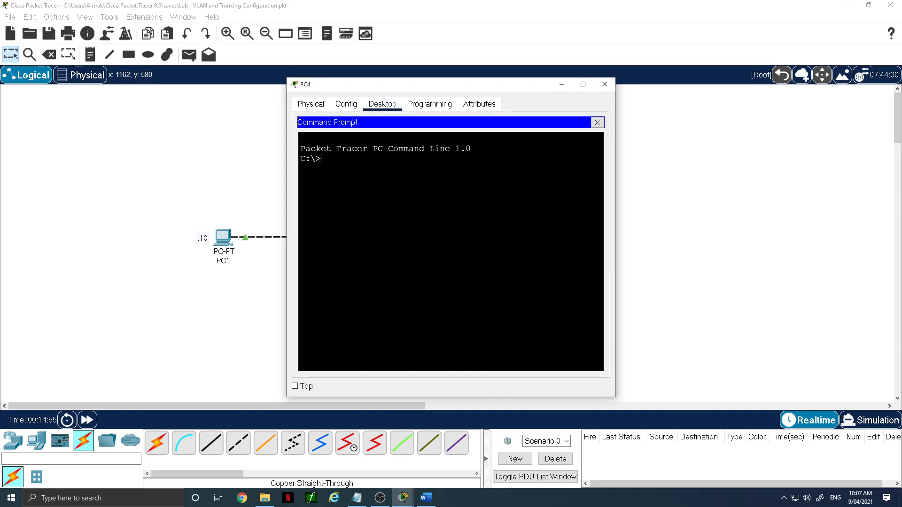
text(ping 192.168.10.1)
key(Return)
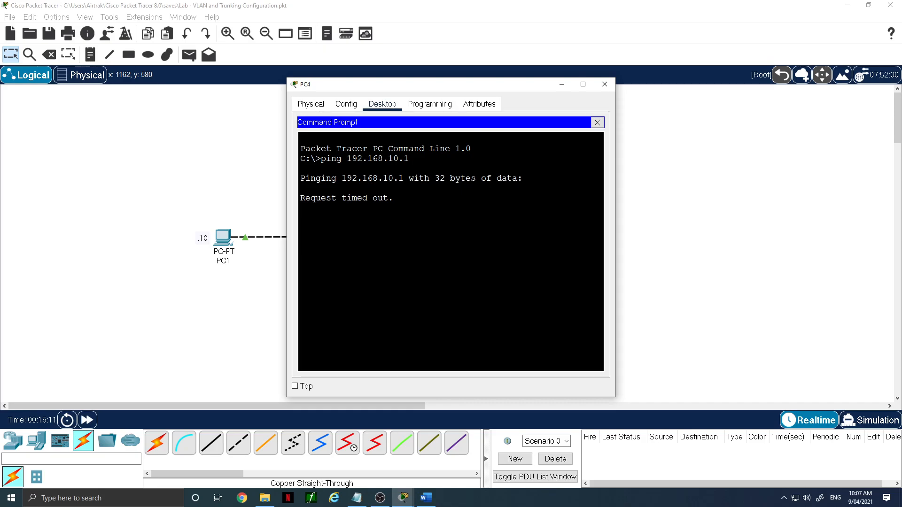
key(ctrl+c)
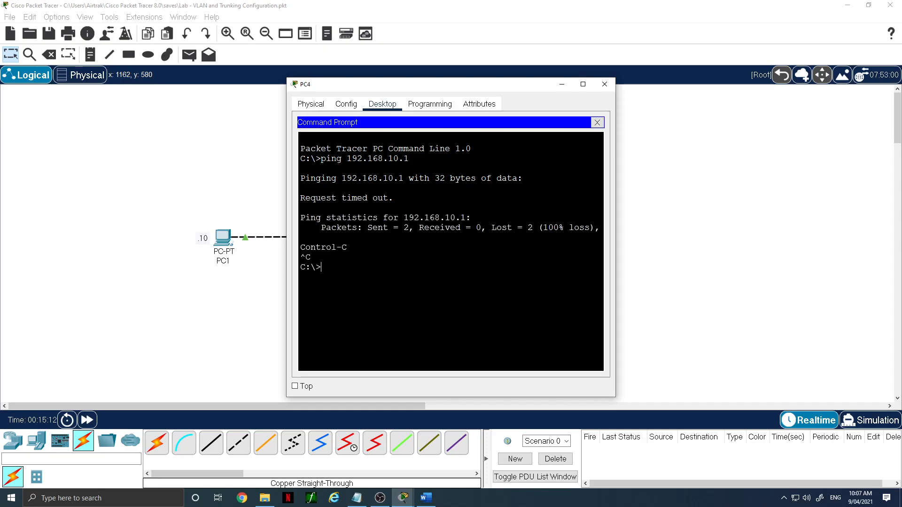
- Ping 192.168.2.10 from PC4, then move and close PC4's window
text(ping 192.168.2.10)
key(Return)
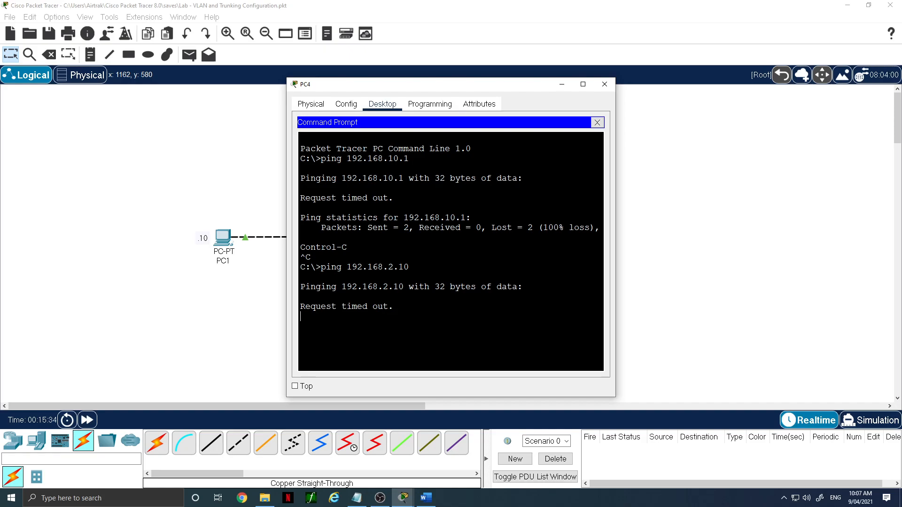
drag(392, 84, 624, 86)
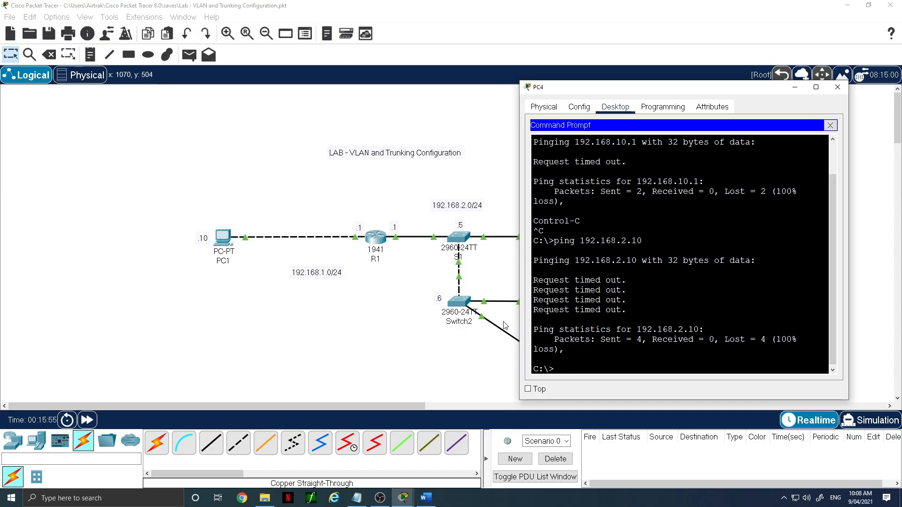
click(837, 88)
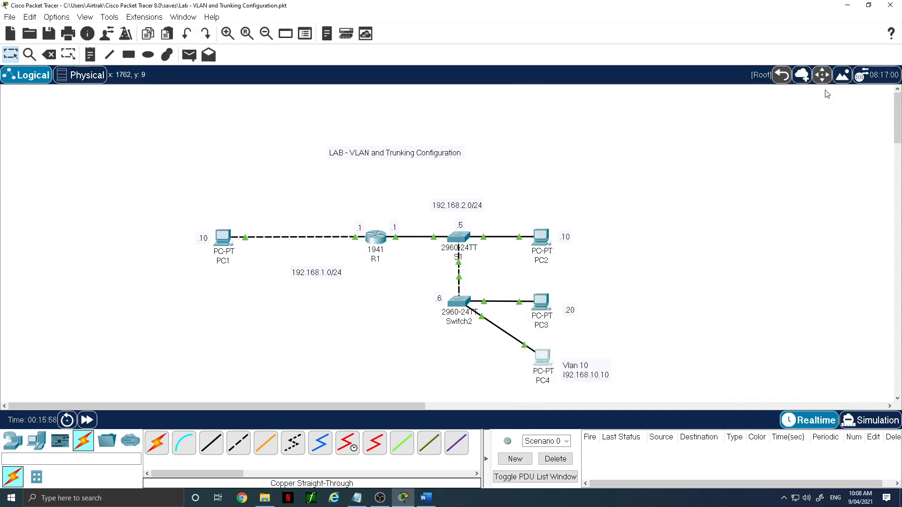